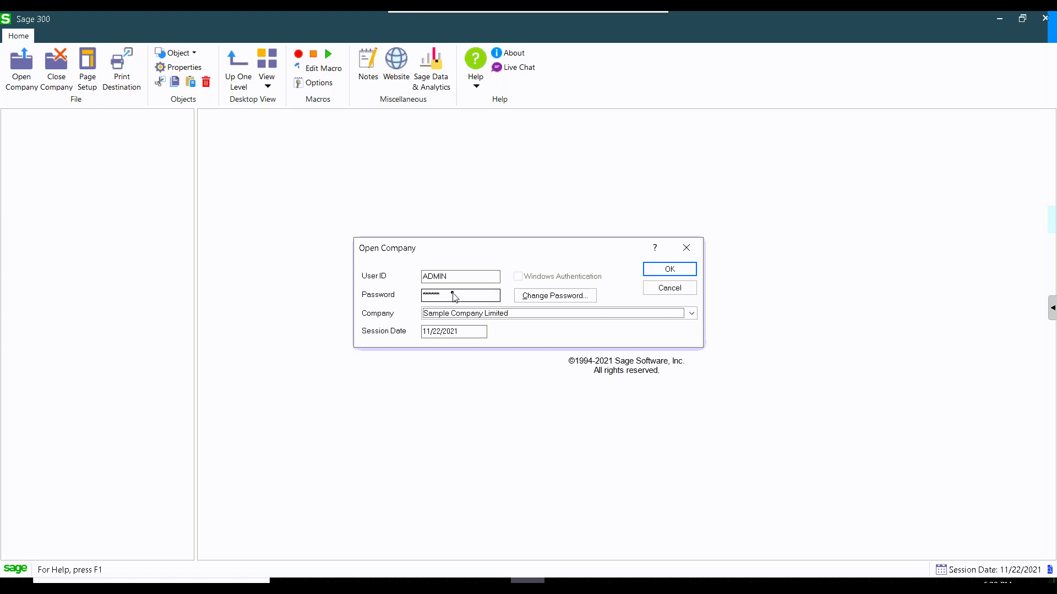
Step: Open Sample Company Limited with the session date 06/15/2020 and display its Canadian Payroll folders
{"action": "left_click", "coordinate": [463, 331]}
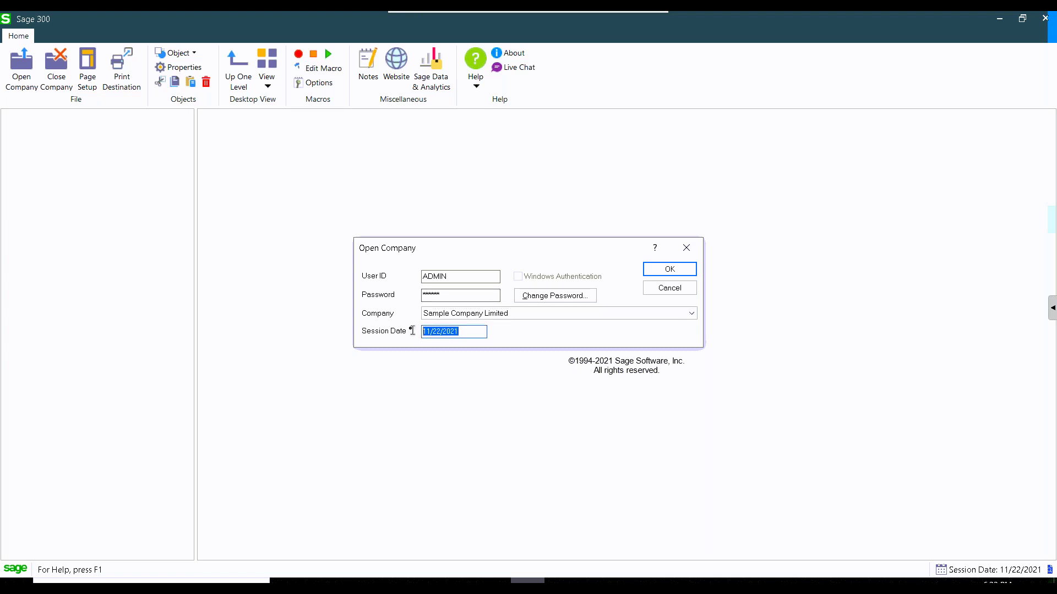
{"action": "type", "text": "06/15/2020"}
{"action": "left_click", "coordinate": [673, 270]}
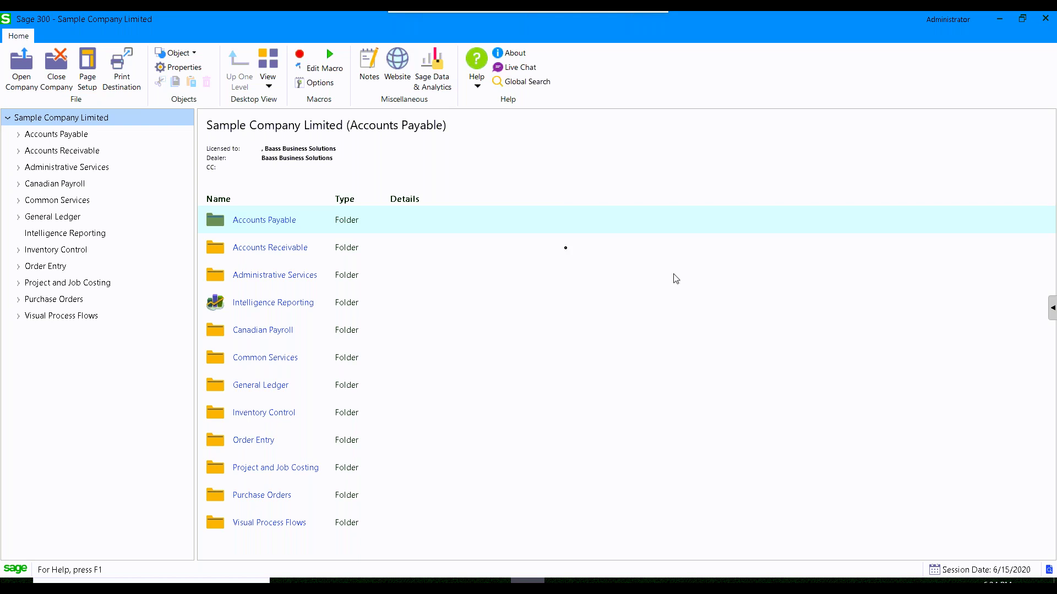
{"action": "left_click", "coordinate": [86, 186]}
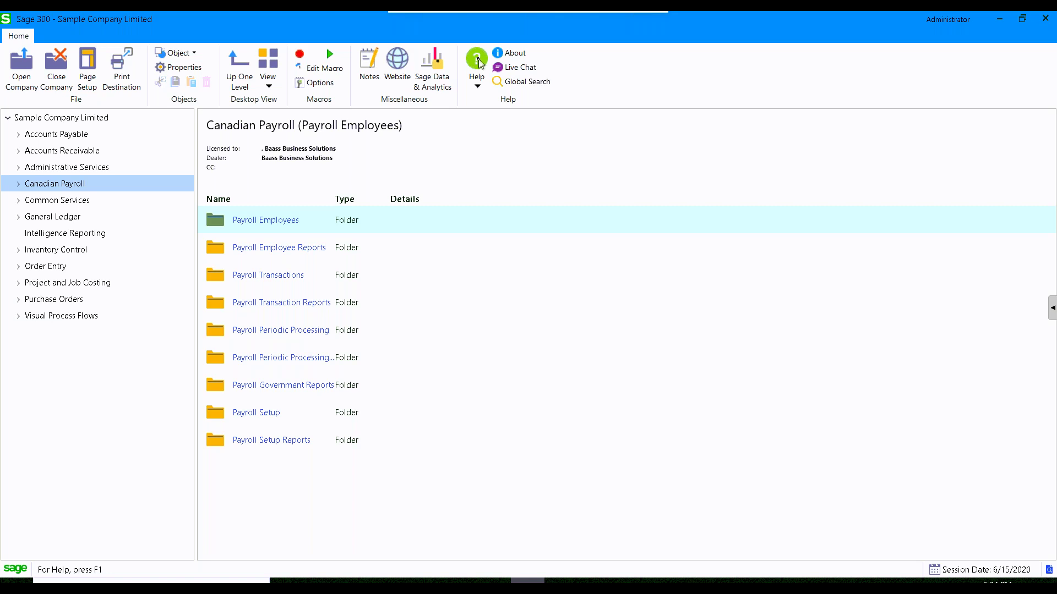
Step: Search the online help topics for "checklist", view the Canadian Payroll article Setting Up Sage 300 Payroll Checklist, and return to Sage 300
{"action": "left_click", "coordinate": [479, 64]}
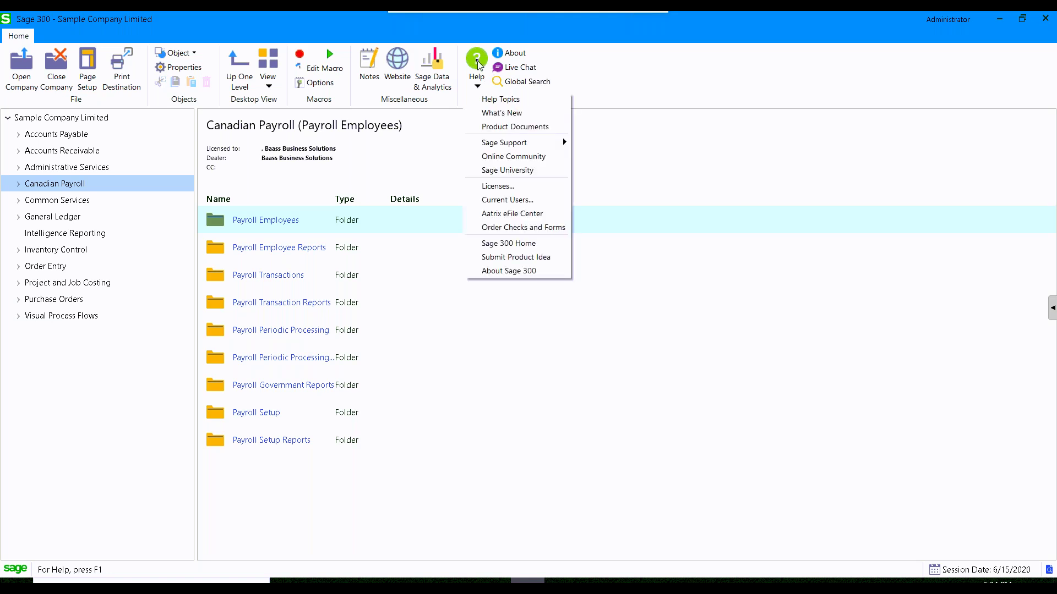
{"action": "left_click", "coordinate": [493, 100]}
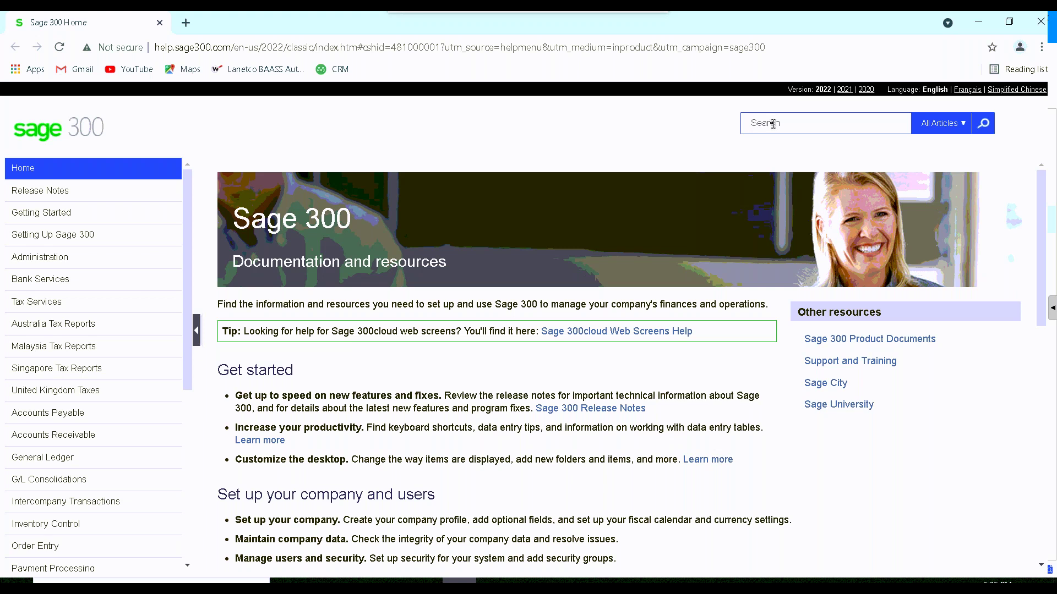
{"action": "type", "text": "checklist"}
{"action": "key", "text": "Return"}
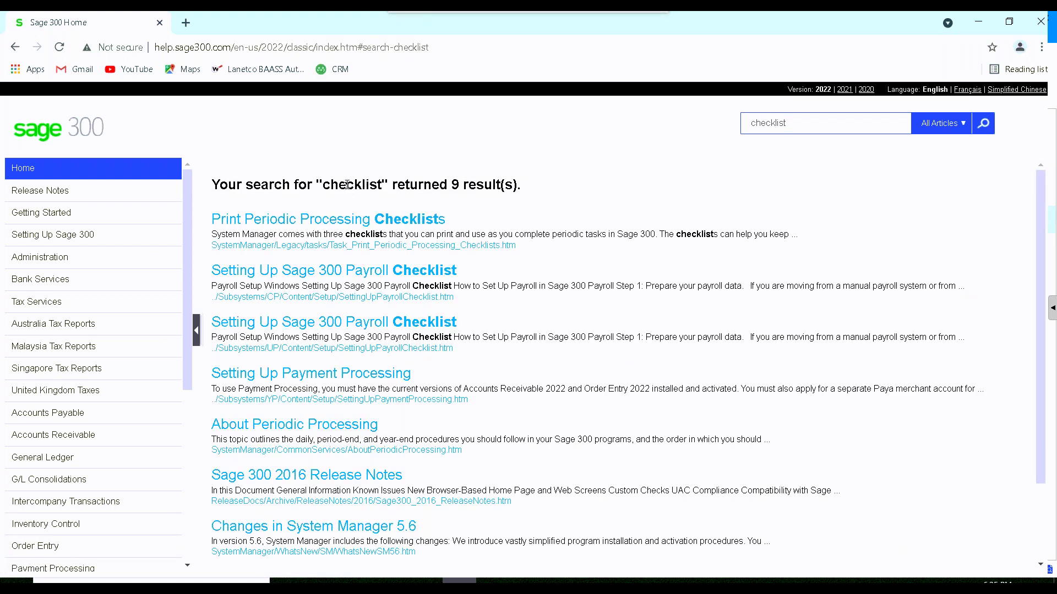
{"action": "left_click", "coordinate": [387, 272]}
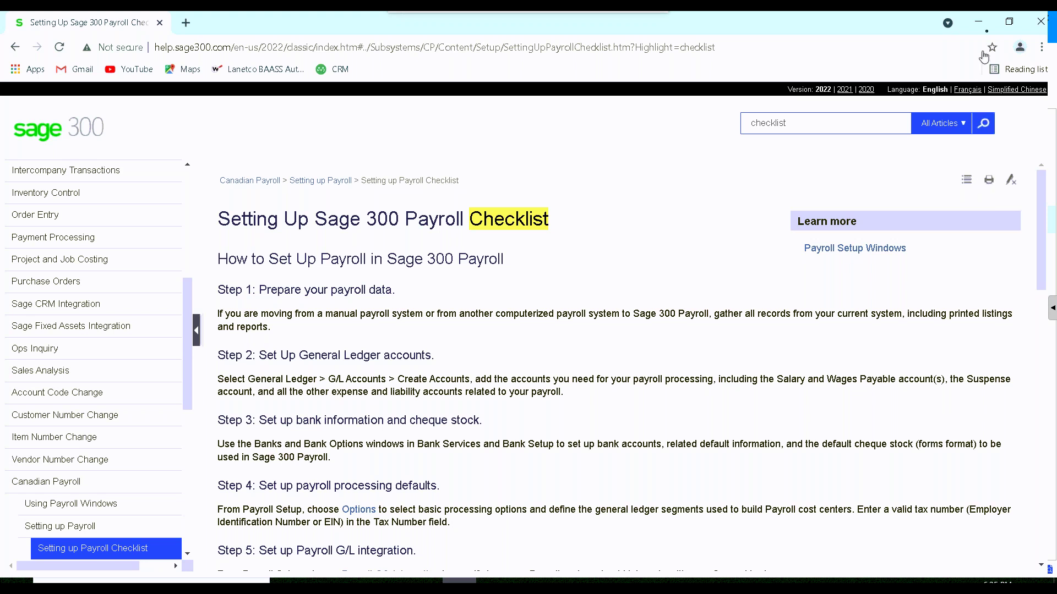
{"action": "left_click", "coordinate": [986, 21]}
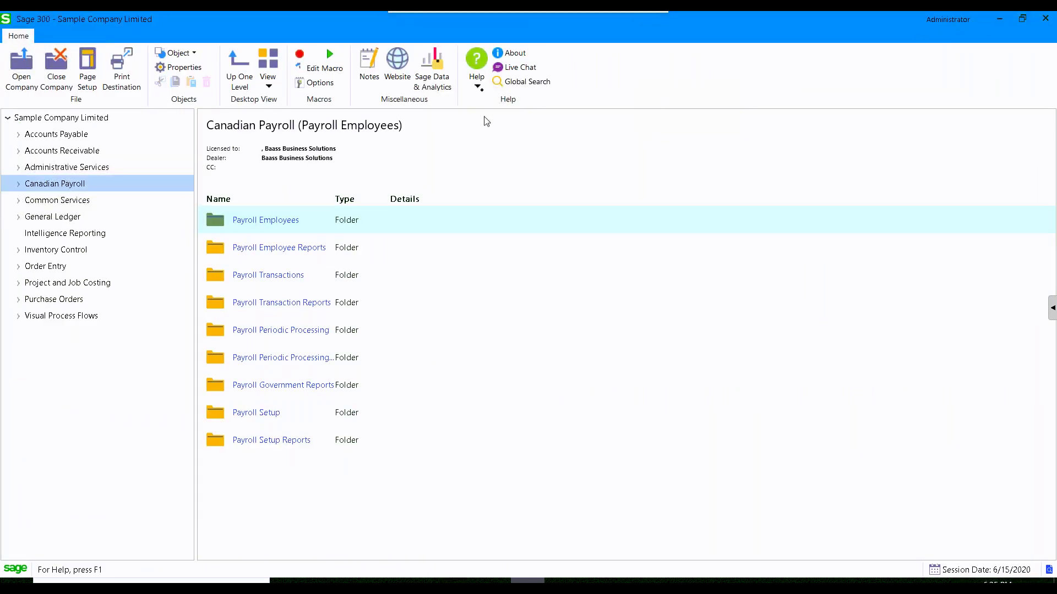
{"action": "left_click", "coordinate": [480, 71]}
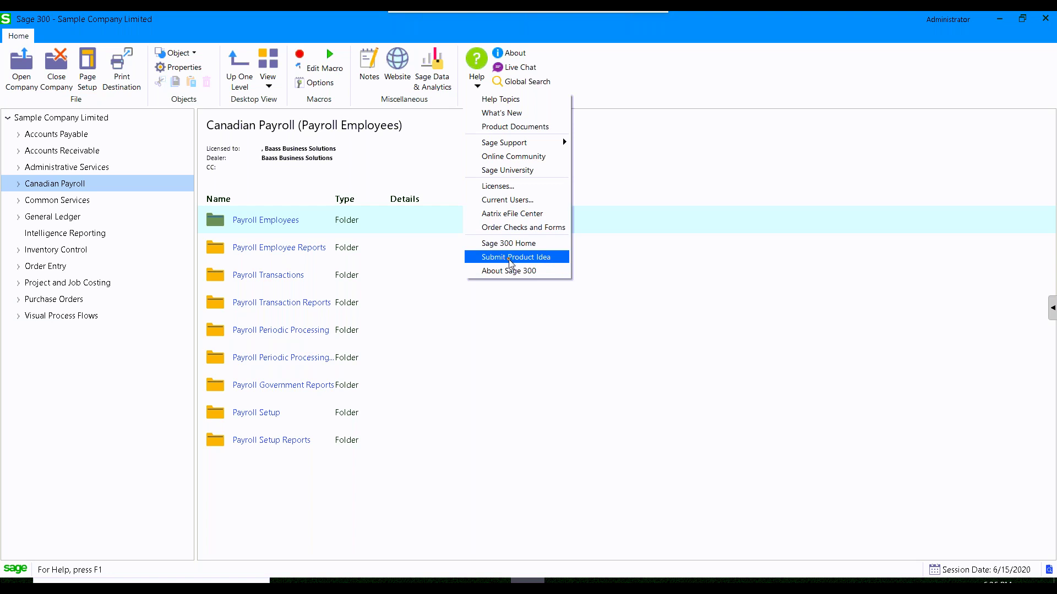
{"action": "left_click", "coordinate": [614, 266]}
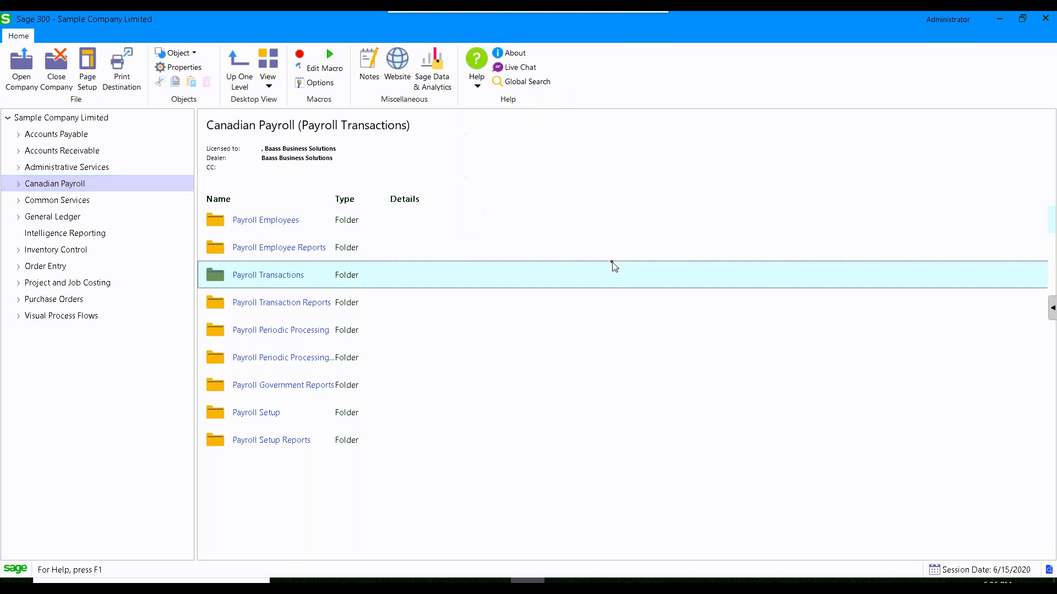
Step: Examine the Canadian Payroll folders for employees and transactions together with their matching report folders
{"action": "left_click", "coordinate": [285, 221]}
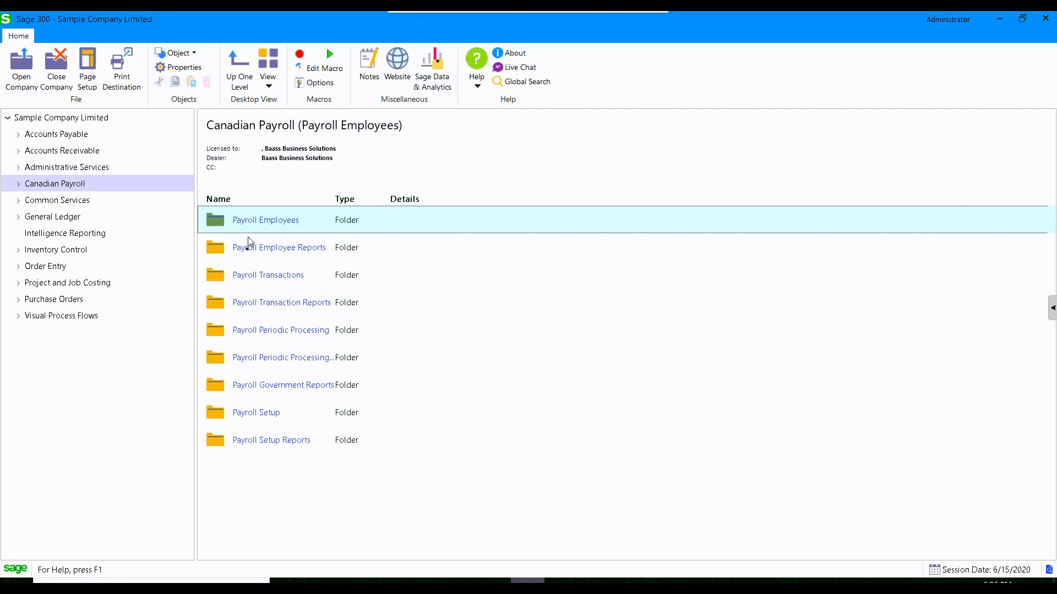
{"action": "left_click", "coordinate": [251, 256]}
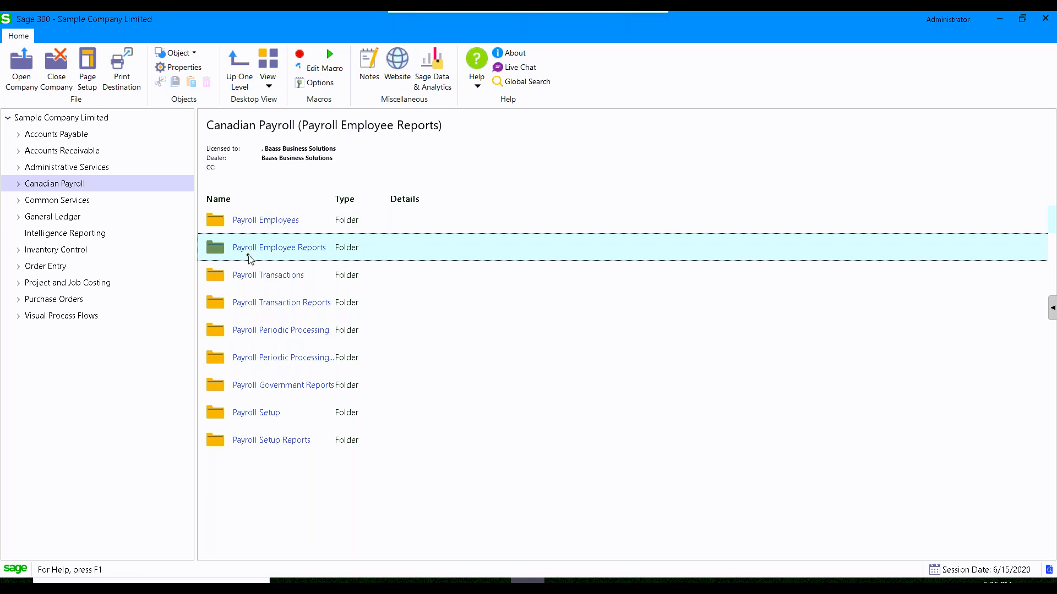
{"action": "left_click", "coordinate": [255, 226]}
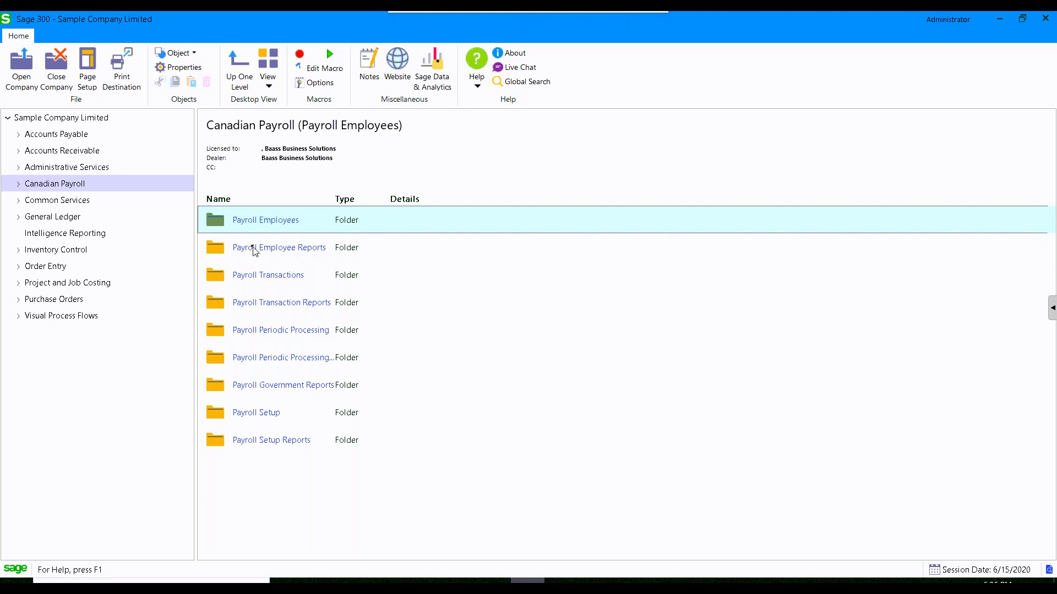
{"action": "left_click", "coordinate": [255, 248]}
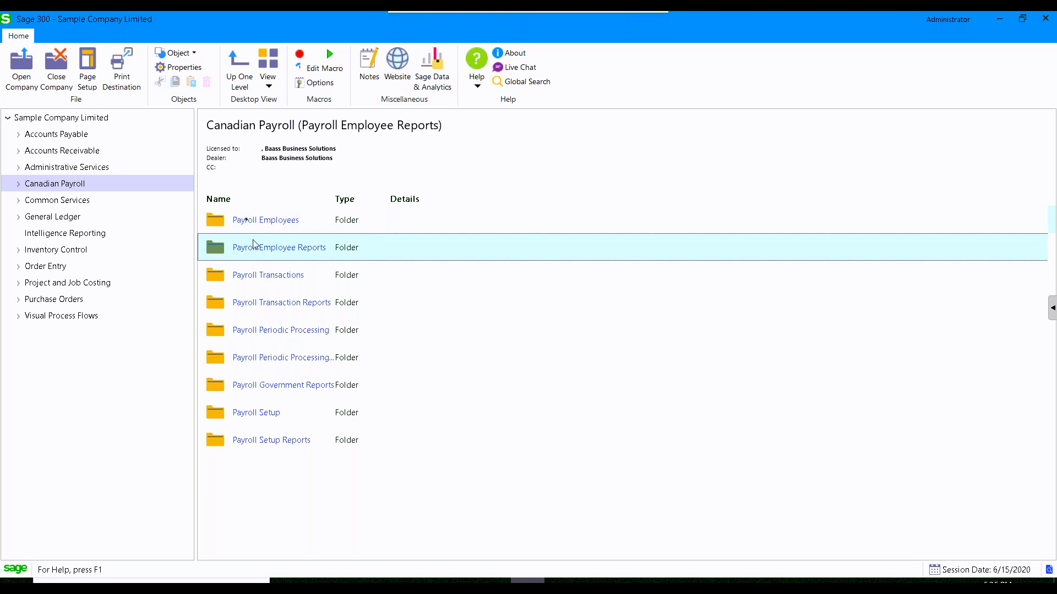
{"action": "left_click", "coordinate": [244, 226]}
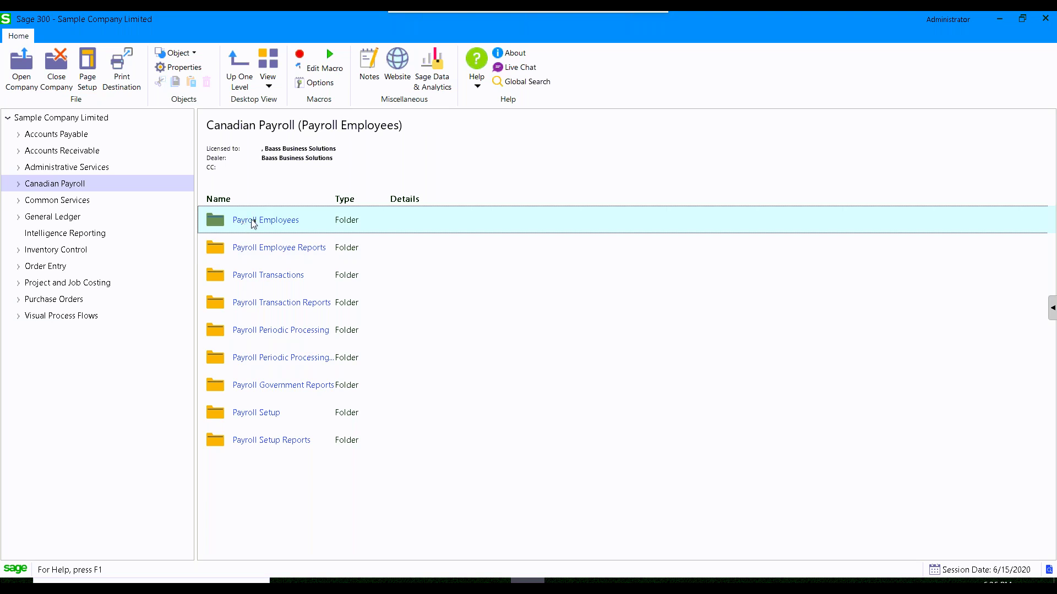
{"action": "left_click", "coordinate": [247, 252]}
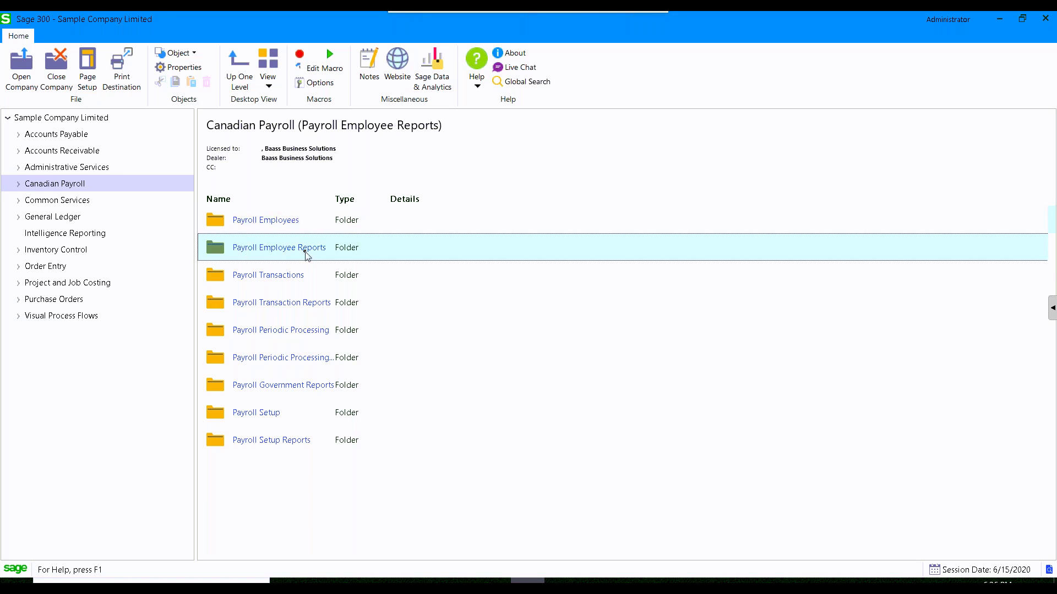
{"action": "left_click", "coordinate": [254, 278]}
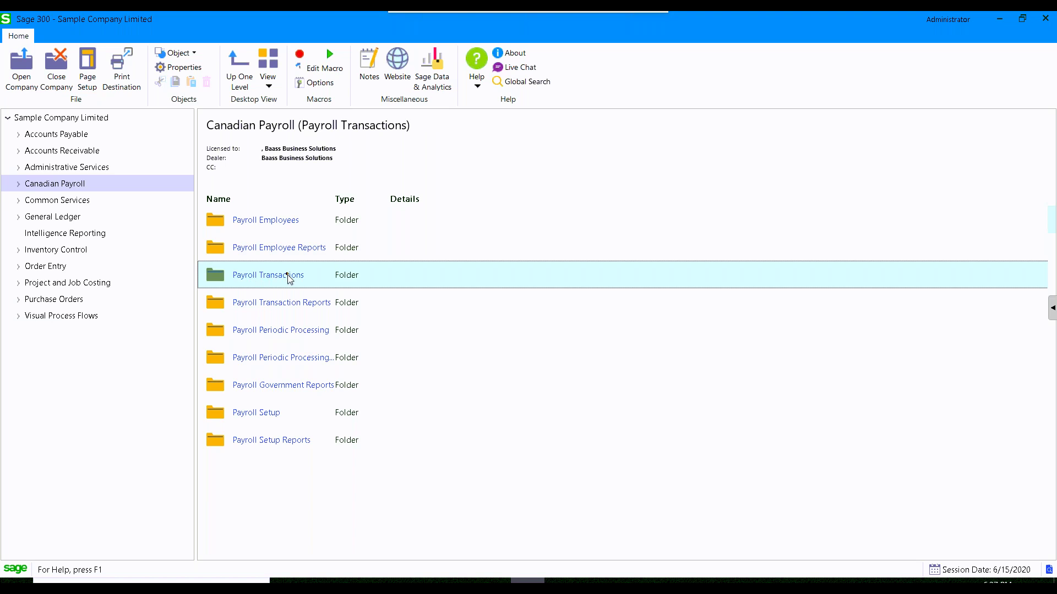
{"action": "left_click", "coordinate": [249, 307]}
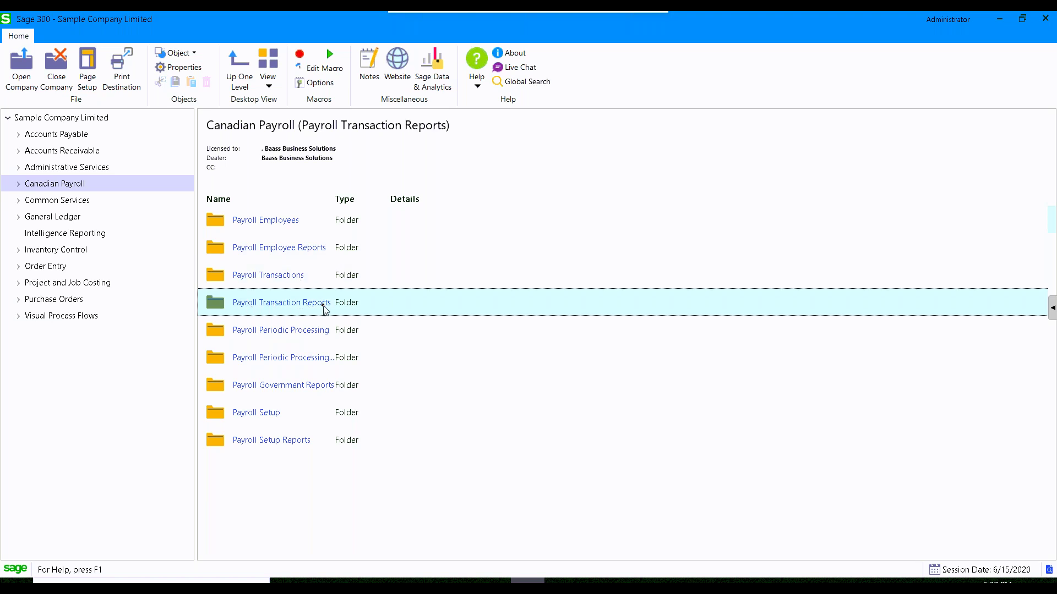
Step: Read the context help for the Employee Activity program in Payroll Employees, and close the program window
{"action": "double_click", "coordinate": [275, 222]}
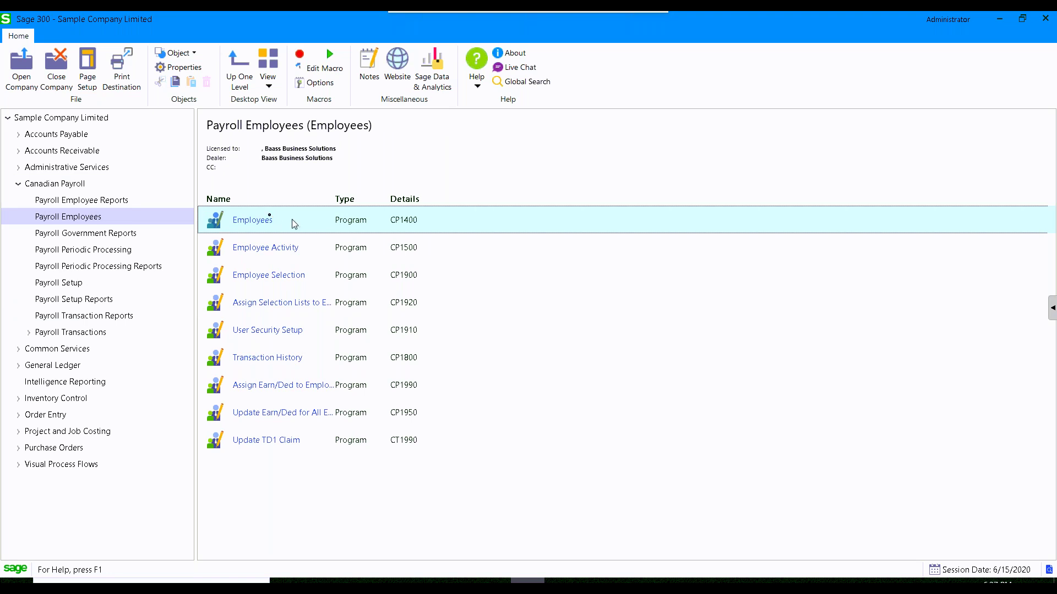
{"action": "left_click", "coordinate": [280, 251]}
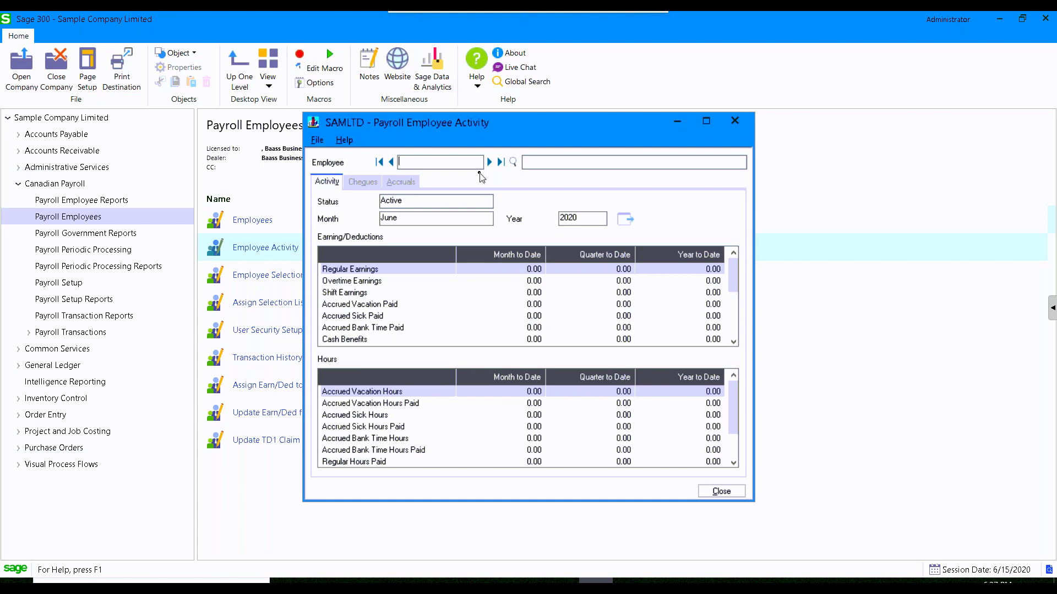
{"action": "key", "text": "F1"}
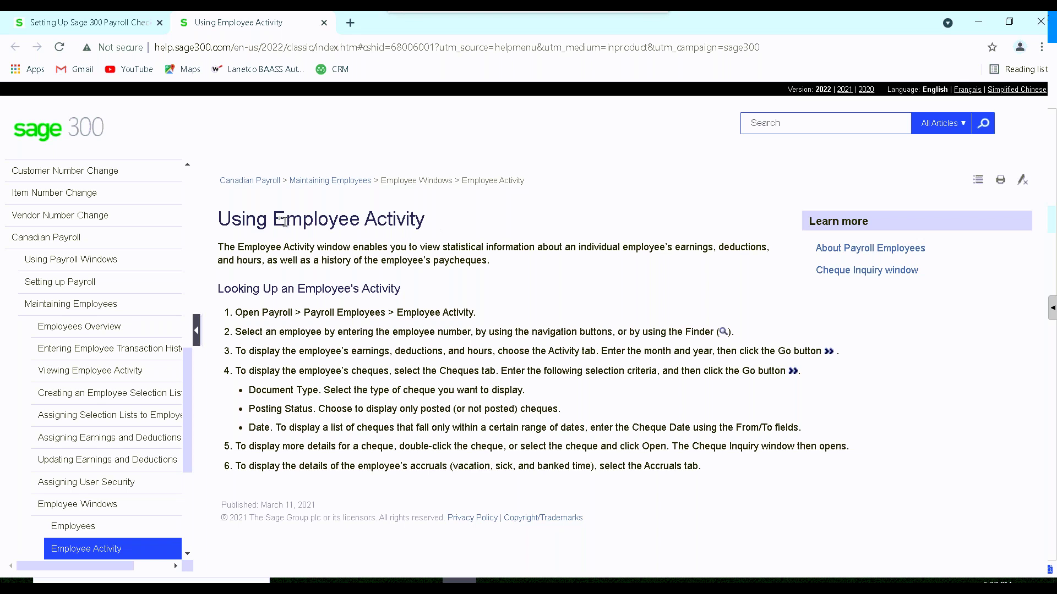
{"action": "left_click_drag", "start_coordinate": [274, 219], "coordinate": [431, 222]}
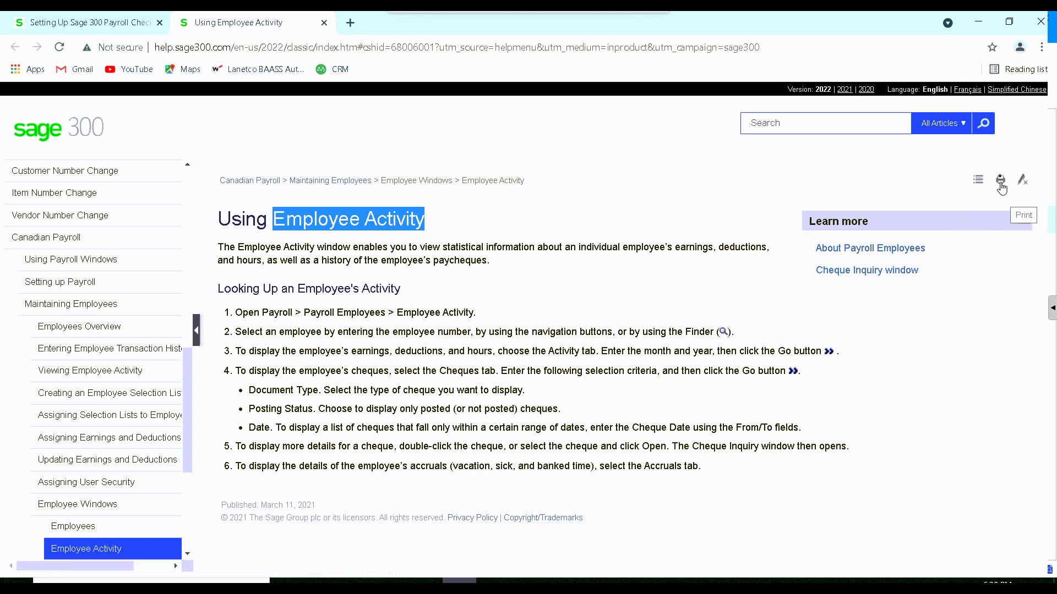
{"action": "left_click", "coordinate": [984, 27]}
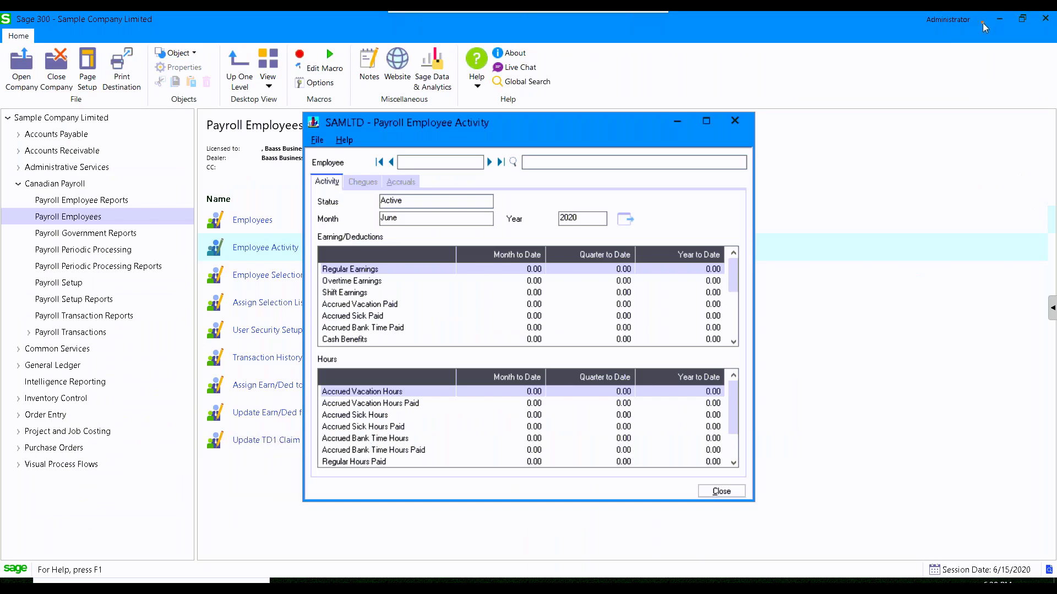
{"action": "left_click", "coordinate": [735, 120]}
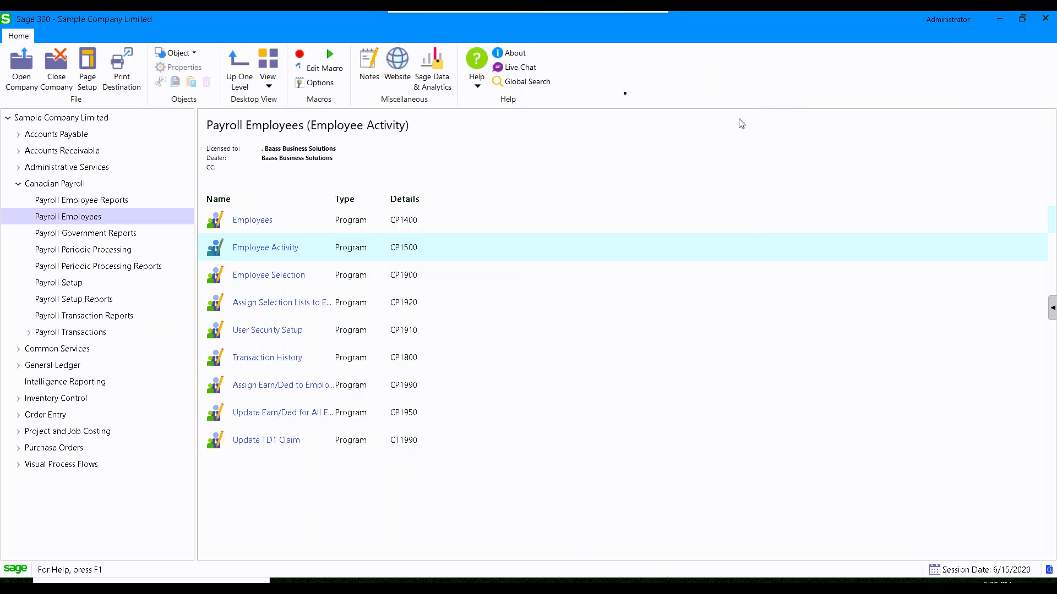
Step: Examine the Payroll Employees programs, comparing Employees, Assign Earn/Ded to Employees, Update Earn/Ded for All Emp and User Security Setup
{"action": "left_click", "coordinate": [246, 227]}
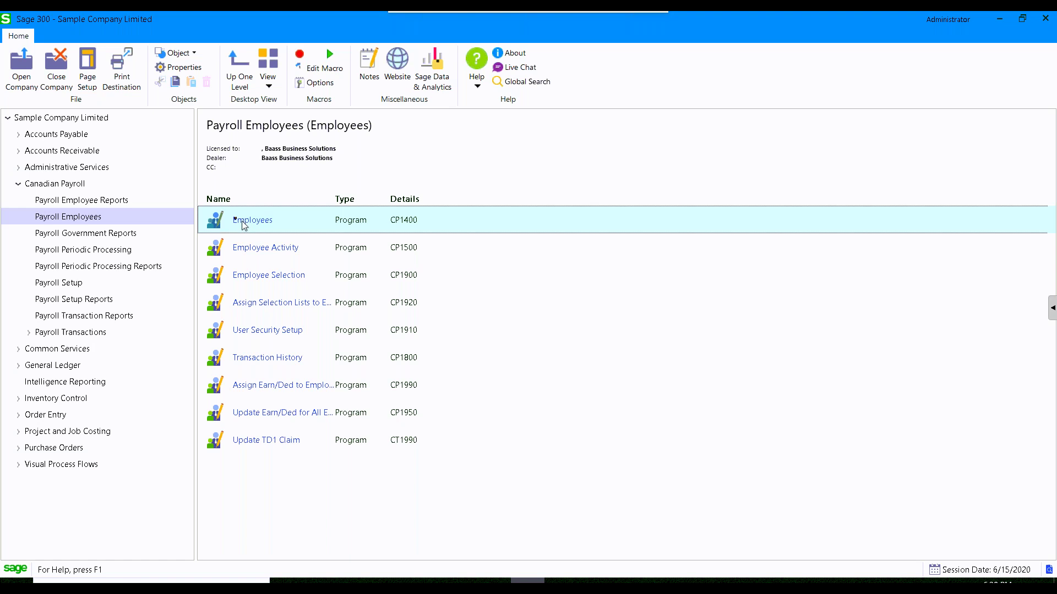
{"action": "left_click", "coordinate": [269, 386]}
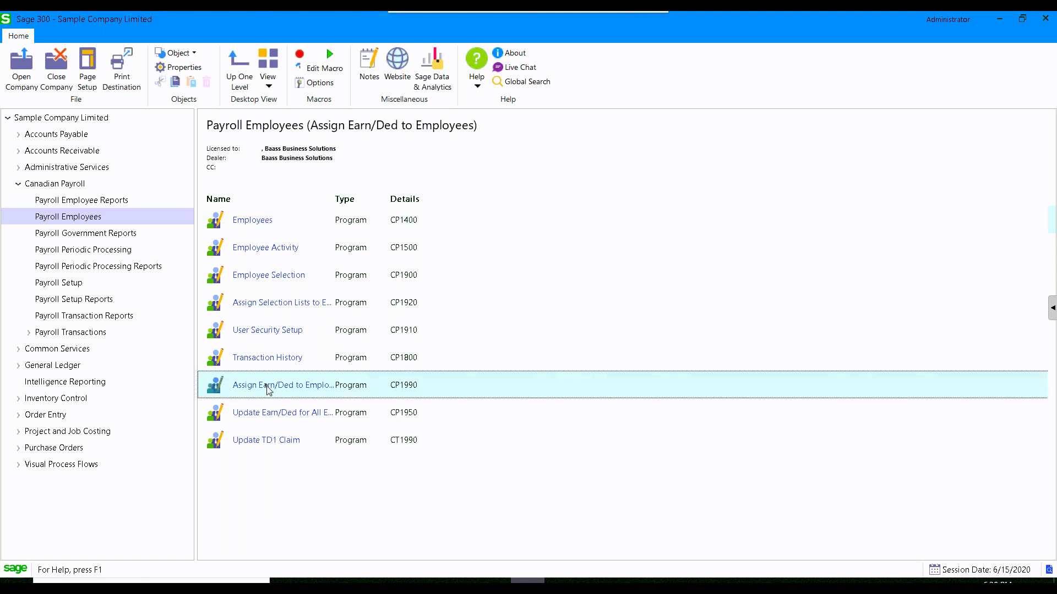
{"action": "left_click", "coordinate": [274, 412]}
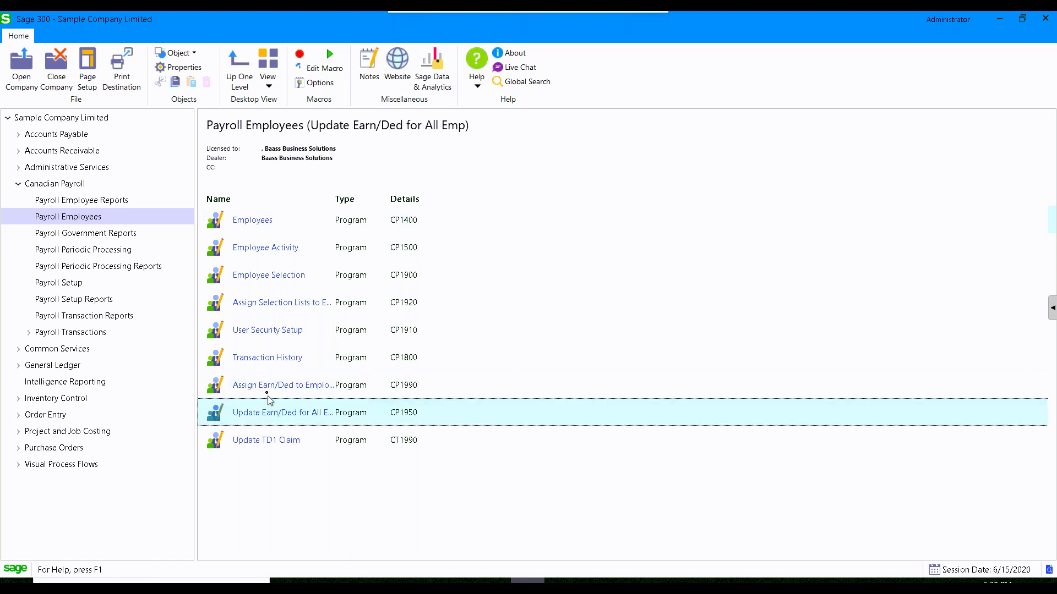
{"action": "left_click", "coordinate": [267, 389]}
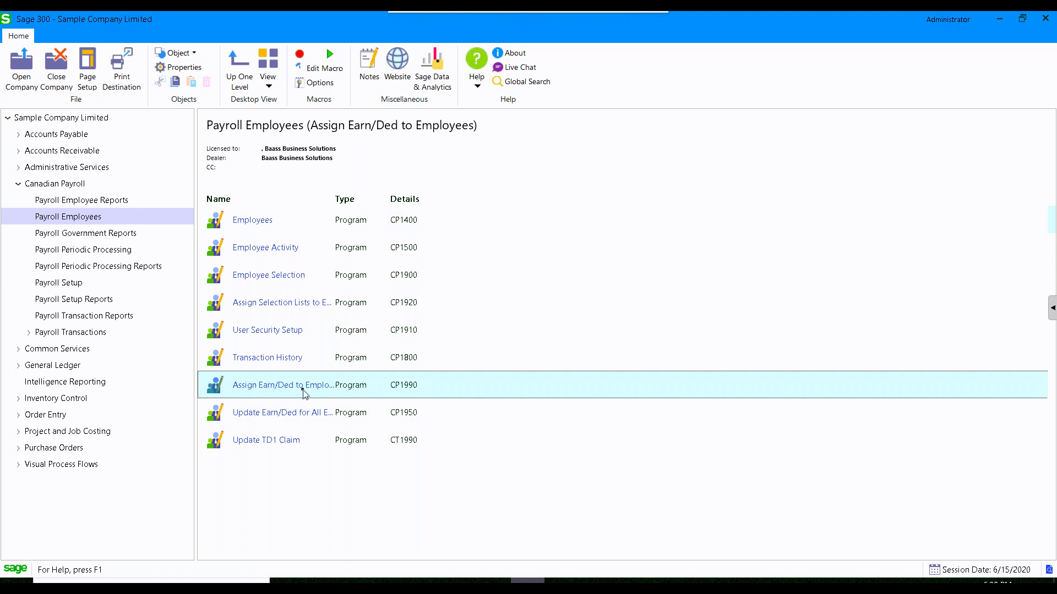
{"action": "left_click", "coordinate": [278, 416]}
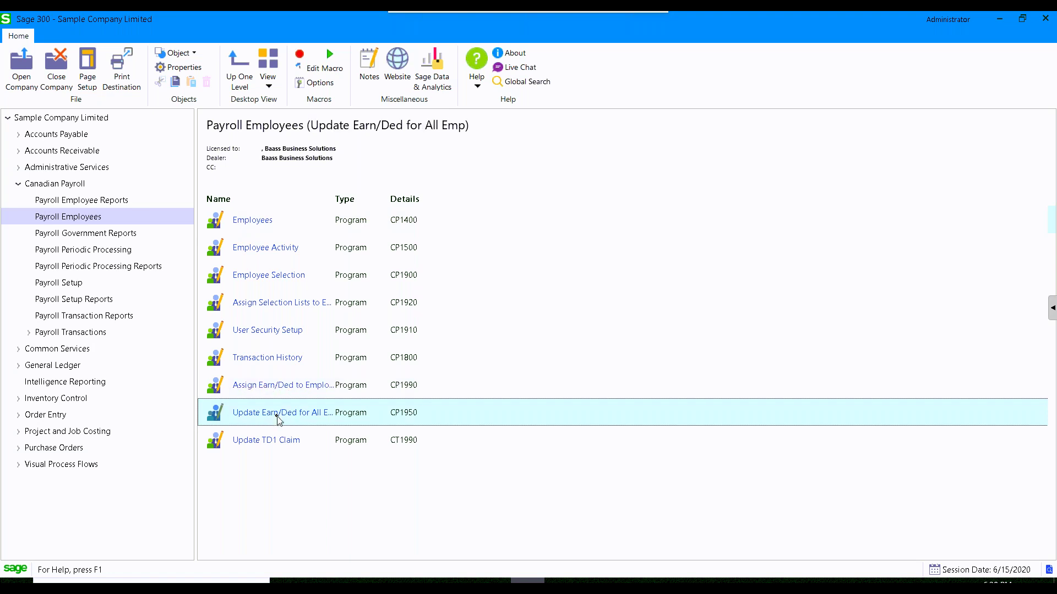
{"action": "left_click", "coordinate": [285, 385]}
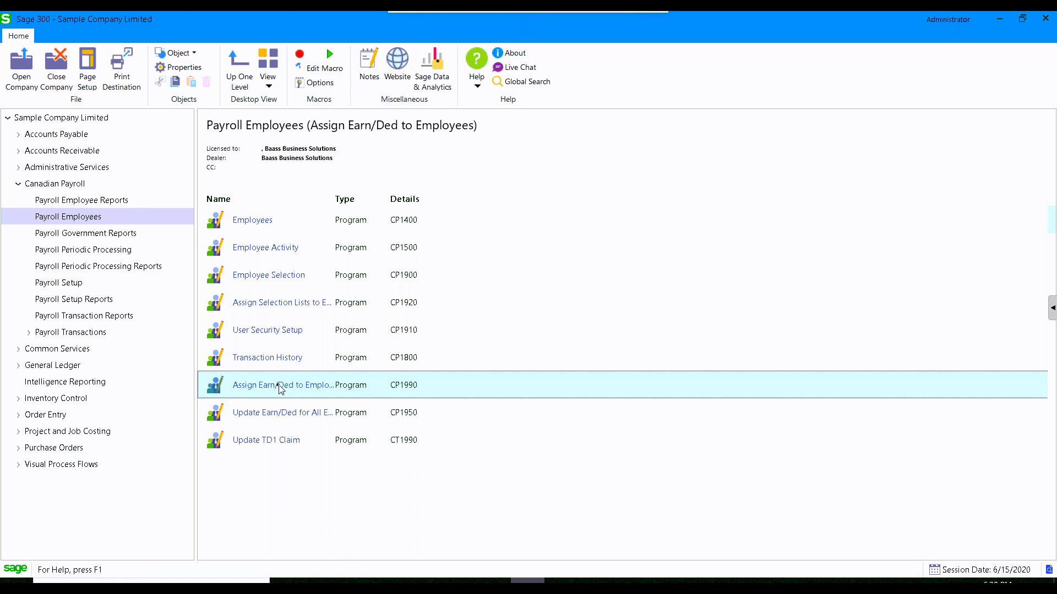
{"action": "left_click", "coordinate": [262, 223]}
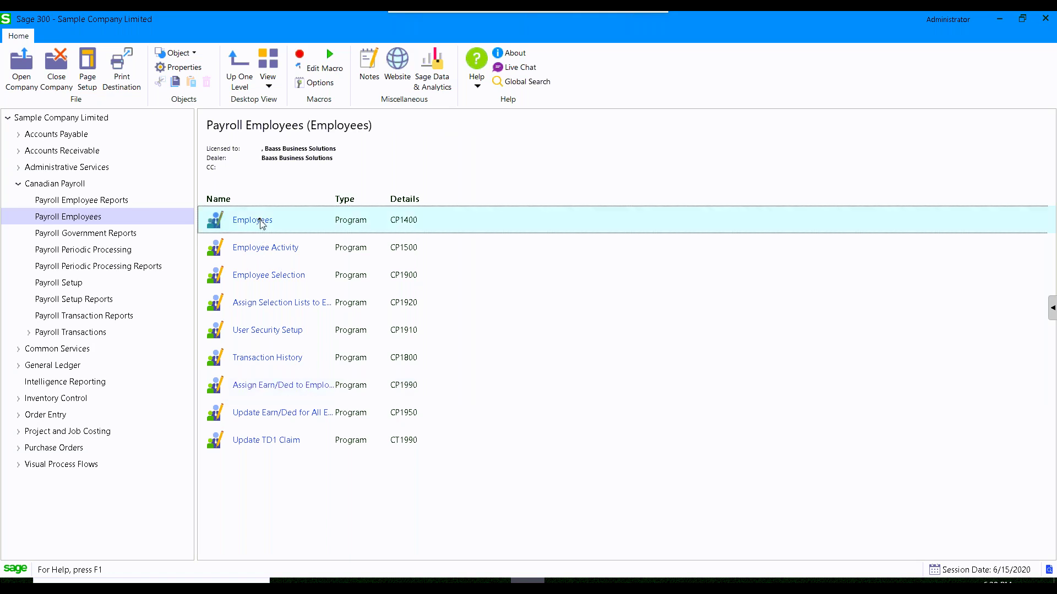
{"action": "left_click", "coordinate": [281, 389]}
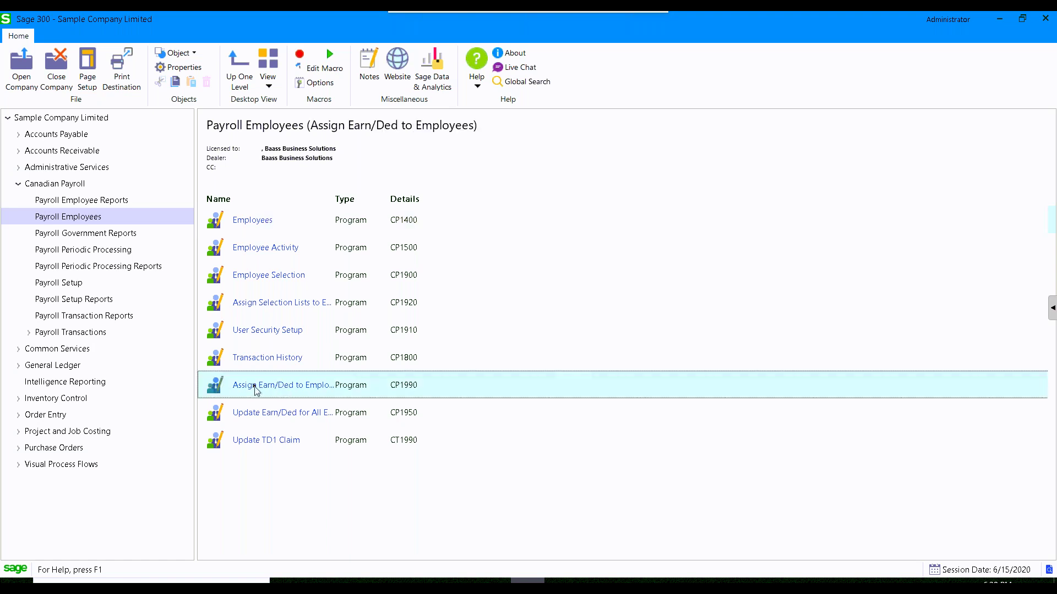
{"action": "left_click", "coordinate": [280, 417]}
{"action": "left_click", "coordinate": [280, 330]}
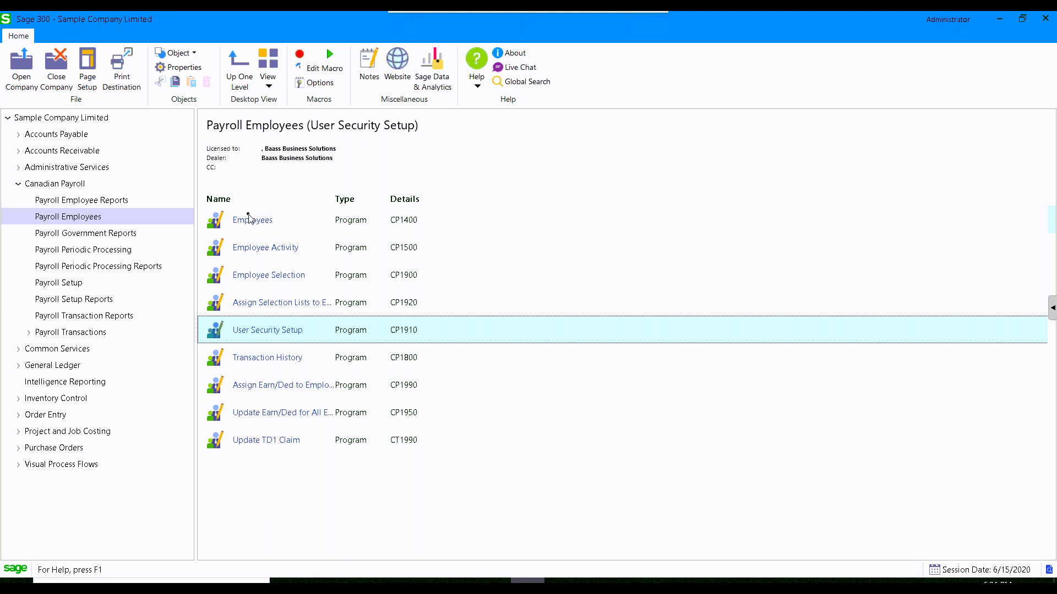
Step: Open the Employees program in the Payroll Employees folder
{"action": "left_click", "coordinate": [249, 254]}
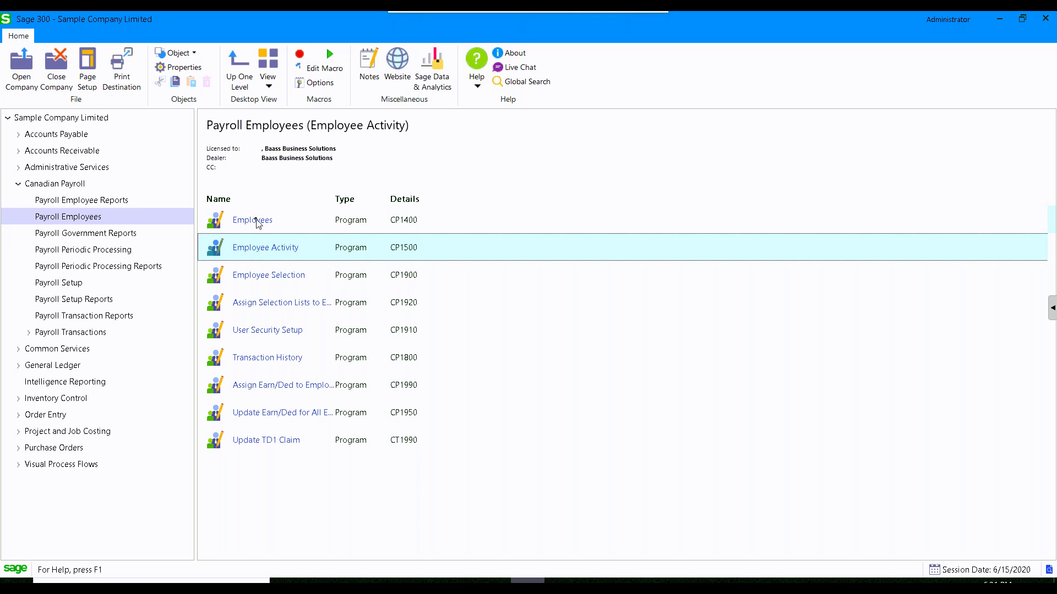
{"action": "left_click", "coordinate": [256, 222]}
{"action": "double_click", "coordinate": [256, 222]}
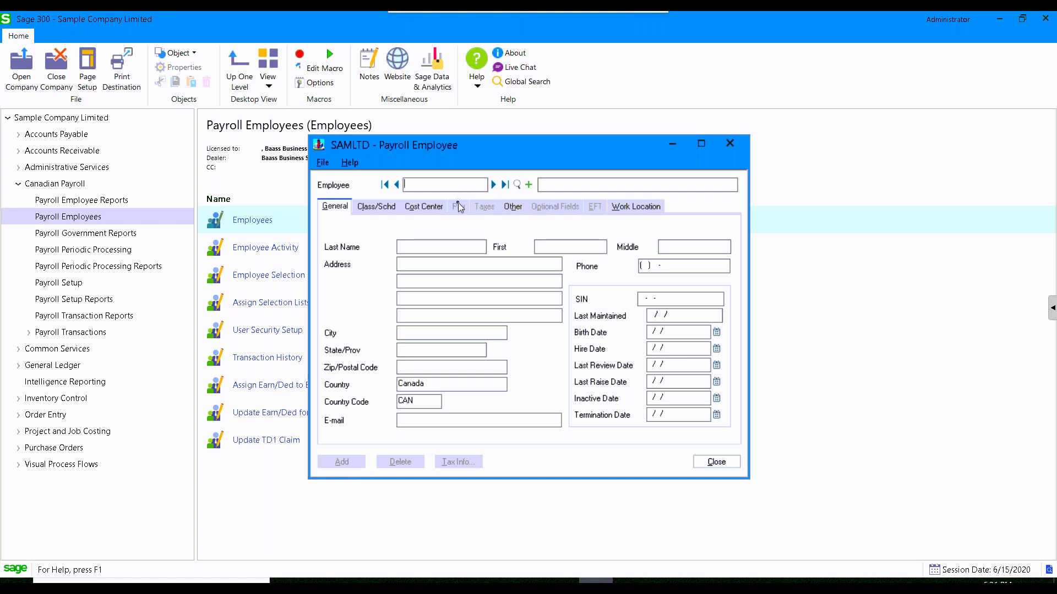
Step: Enter a numeric code for a new employee, replace it with CLERK, and decline adding the numeric employee
{"action": "type", "text": "1547"}
{"action": "key", "text": "Tab"}
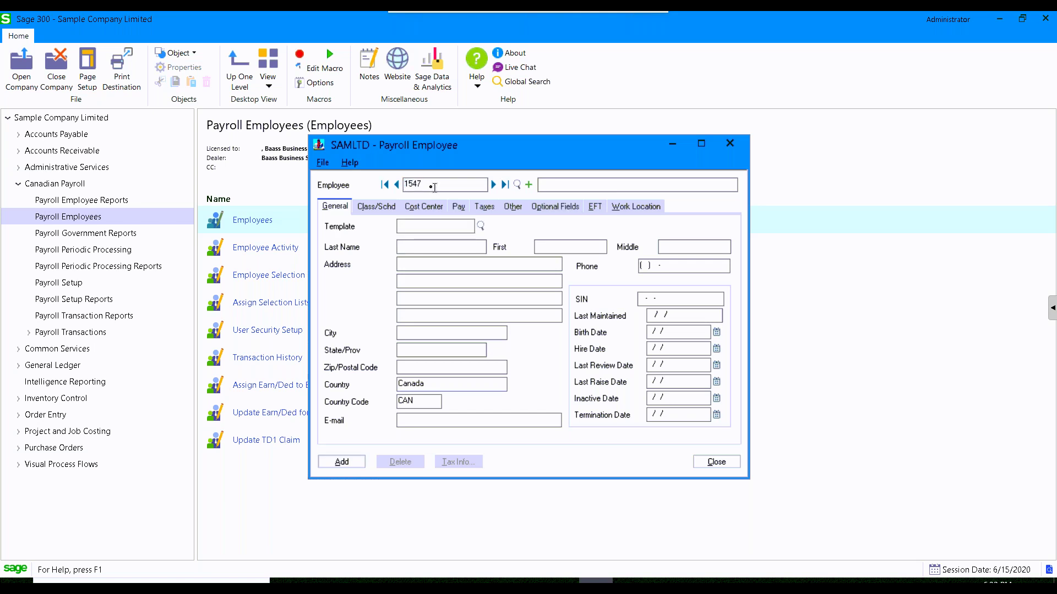
{"action": "left_click", "coordinate": [439, 226]}
{"action": "left_click_drag", "start_coordinate": [431, 186], "coordinate": [374, 183]}
{"action": "type", "text": "CLERK"}
{"action": "left_click_drag", "start_coordinate": [443, 185], "coordinate": [378, 183]}
{"action": "left_click", "coordinate": [412, 224]}
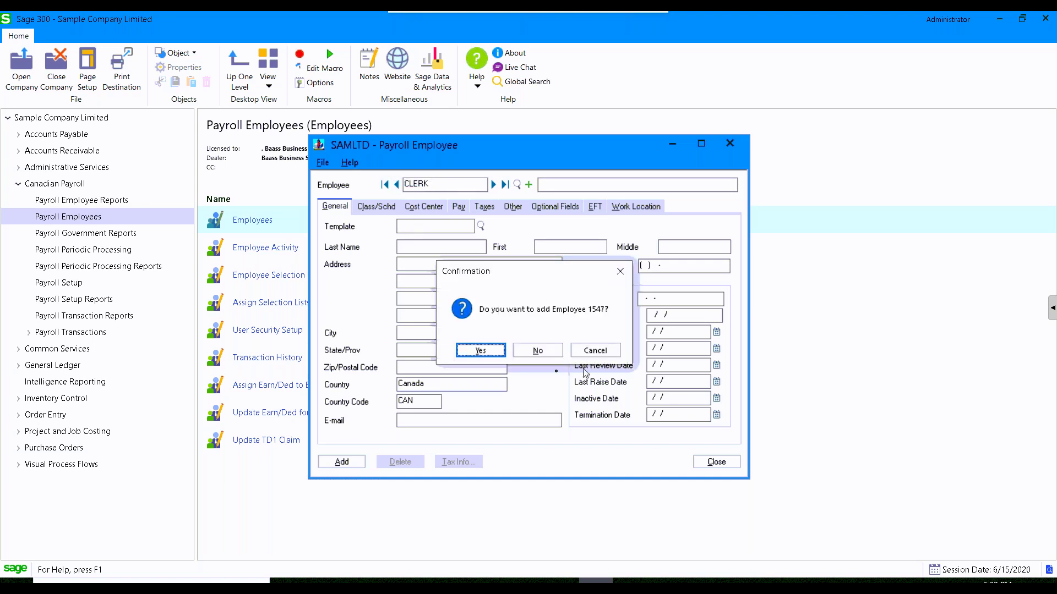
{"action": "left_click", "coordinate": [537, 350]}
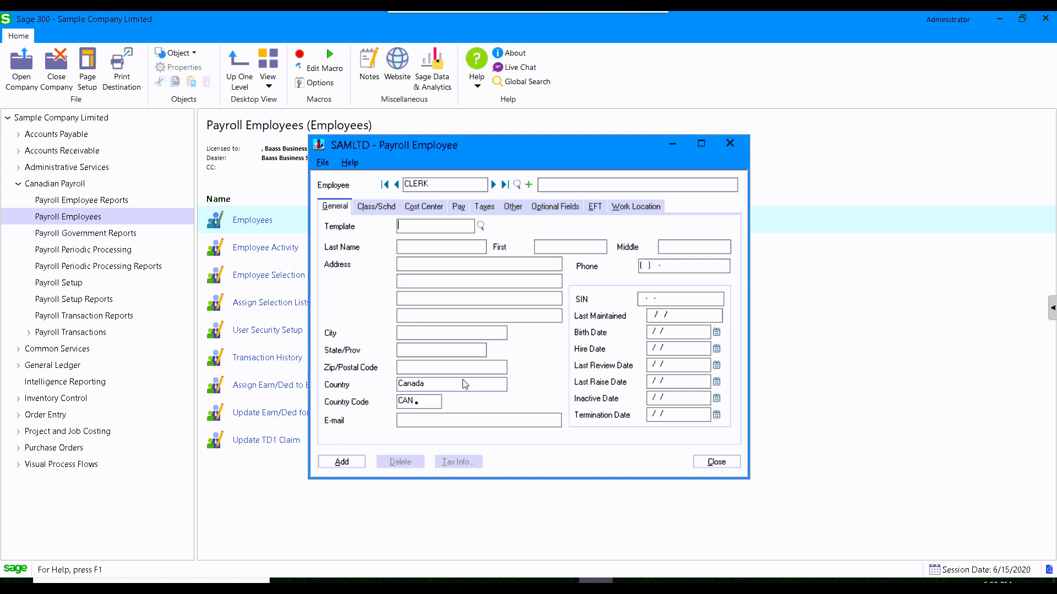
Step: Examine the Class/Schd, Cost Center and Pay settings of the new CLERK employee record
{"action": "left_click", "coordinate": [415, 420]}
{"action": "left_click", "coordinate": [382, 209]}
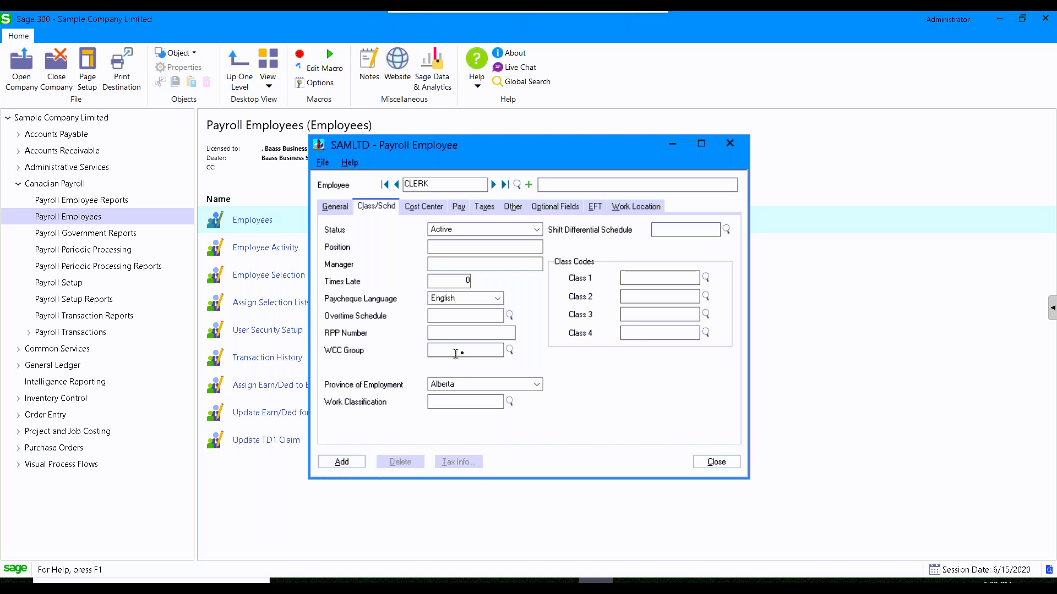
{"action": "left_click", "coordinate": [431, 207]}
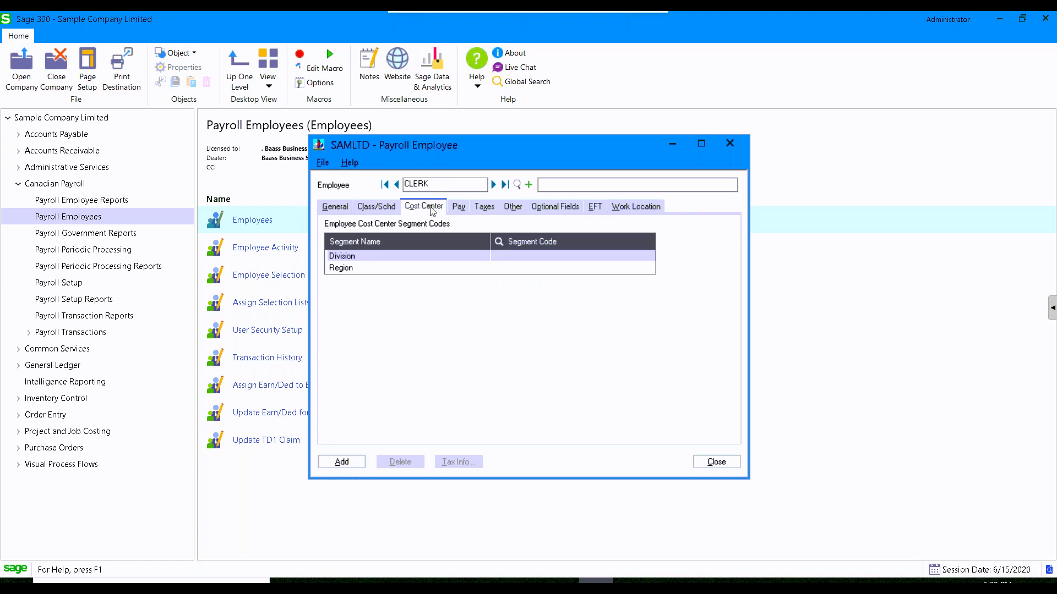
{"action": "left_click", "coordinate": [461, 208]}
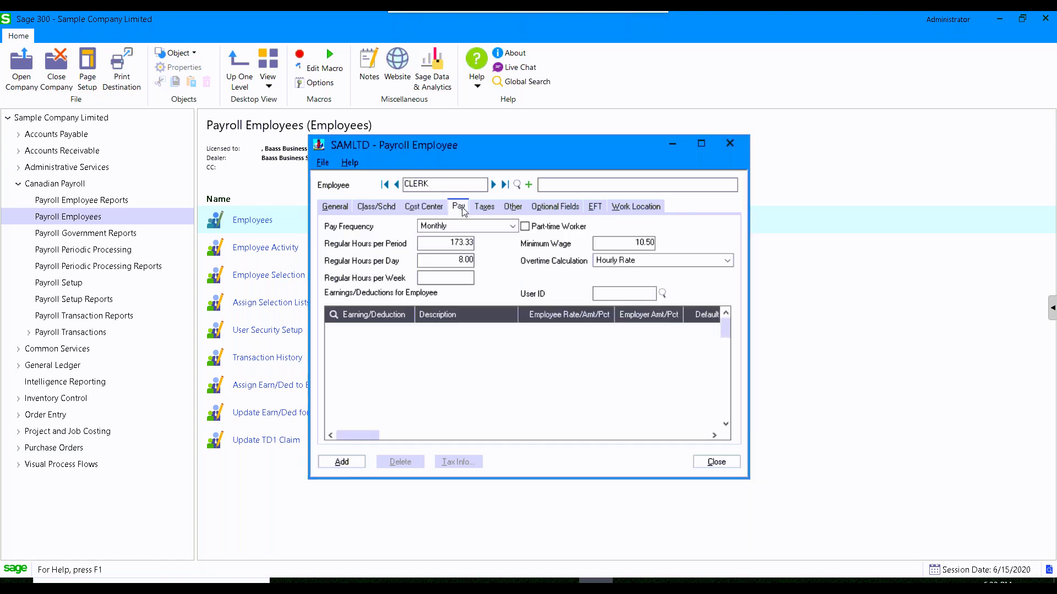
Step: Find and open the third employee listed in the employee finder, without adding the CLERK record
{"action": "left_click", "coordinate": [494, 186]}
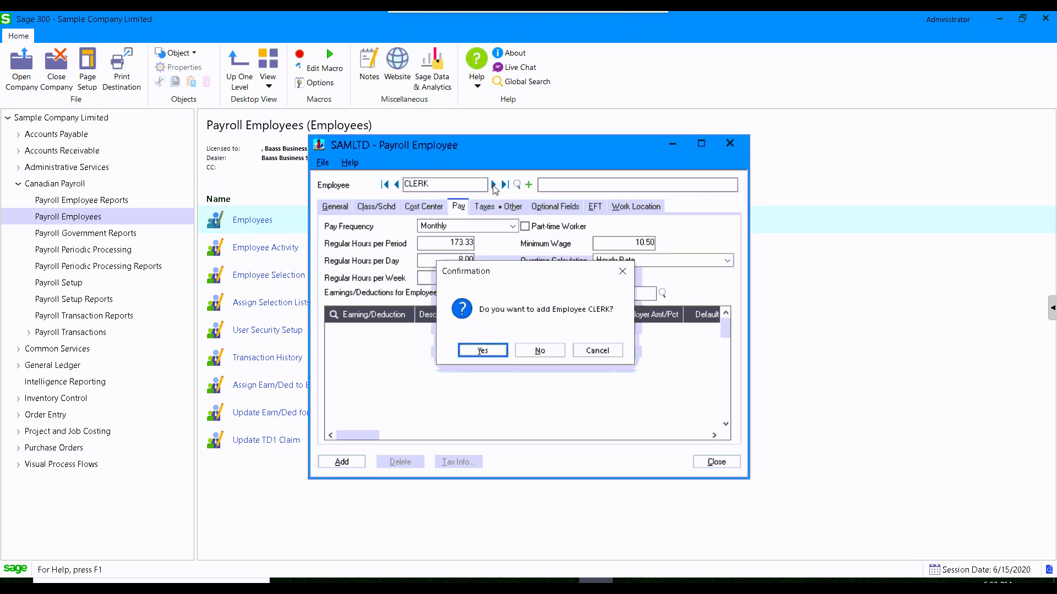
{"action": "left_click", "coordinate": [541, 351]}
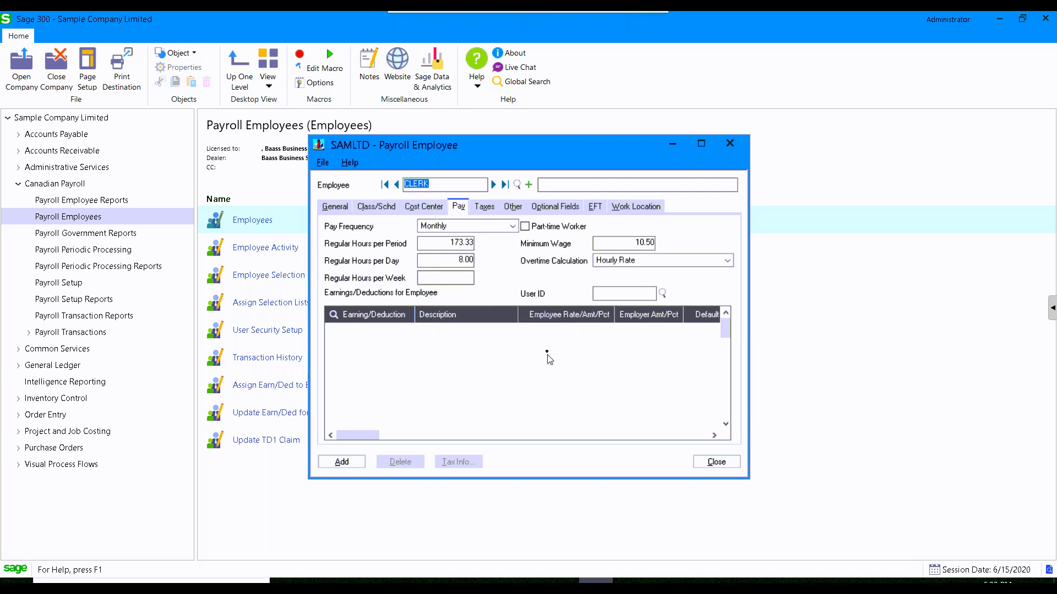
{"action": "left_click", "coordinate": [517, 185]}
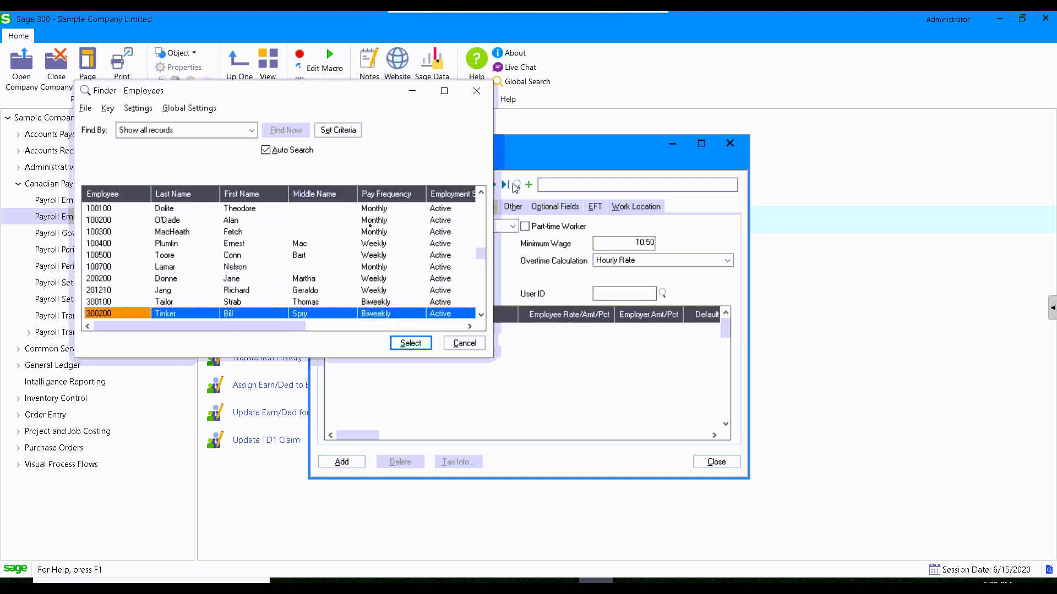
{"action": "double_click", "coordinate": [172, 232]}
{"action": "left_click", "coordinate": [542, 351]}
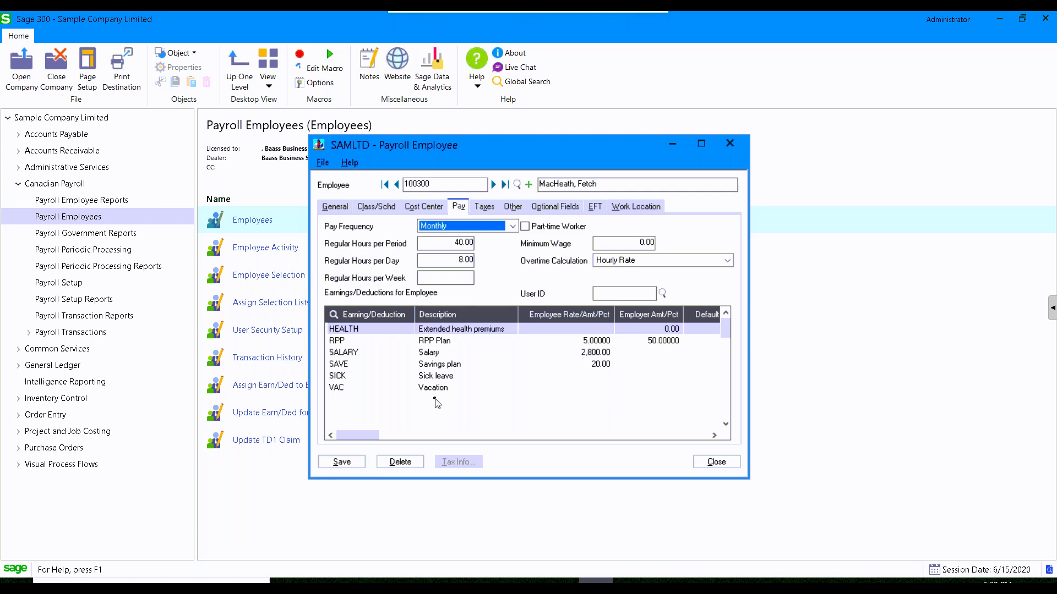
Step: Examine the employee's Taxes, Other, Optional Fields and EFT information
{"action": "left_click", "coordinate": [485, 208]}
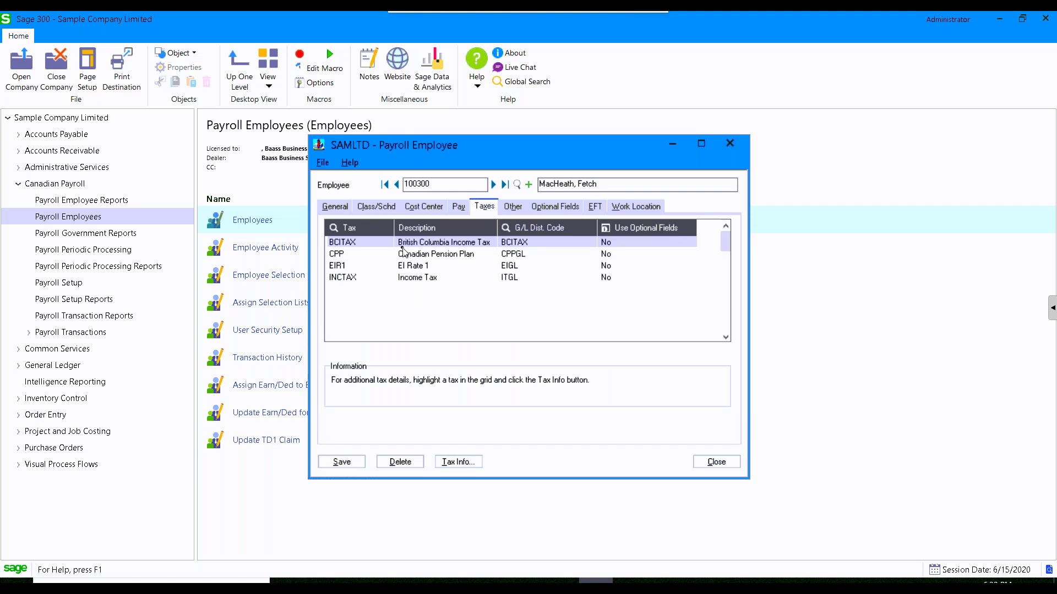
{"action": "left_click", "coordinate": [519, 209]}
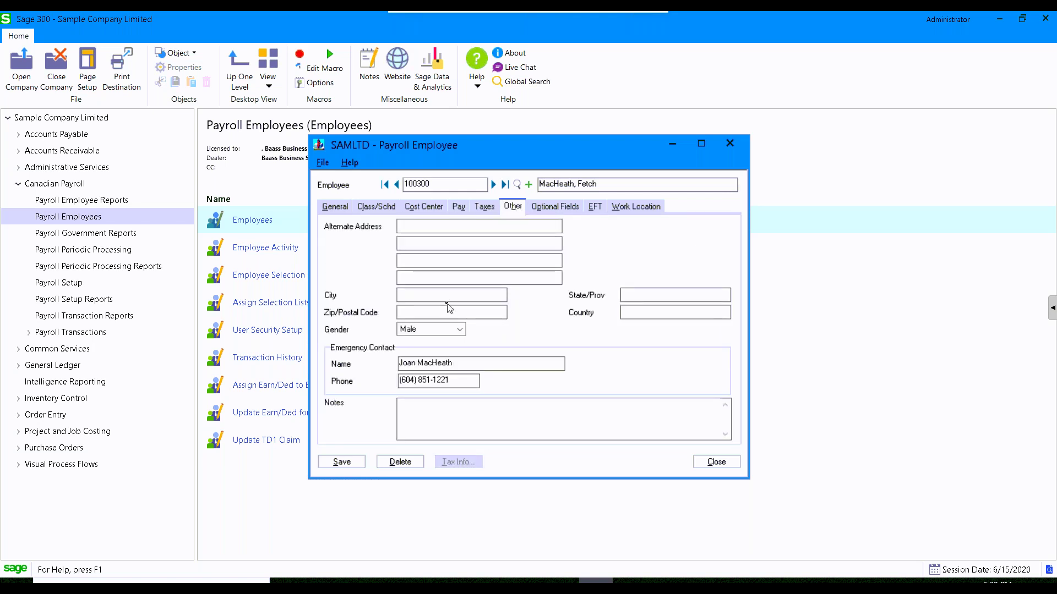
{"action": "left_click", "coordinate": [565, 207]}
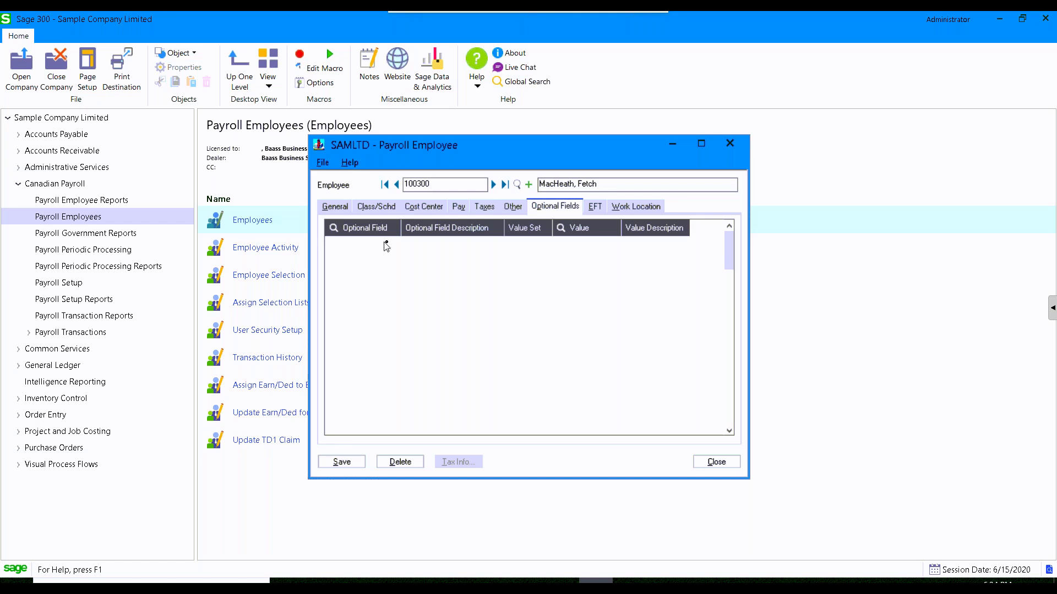
{"action": "left_click", "coordinate": [596, 208]}
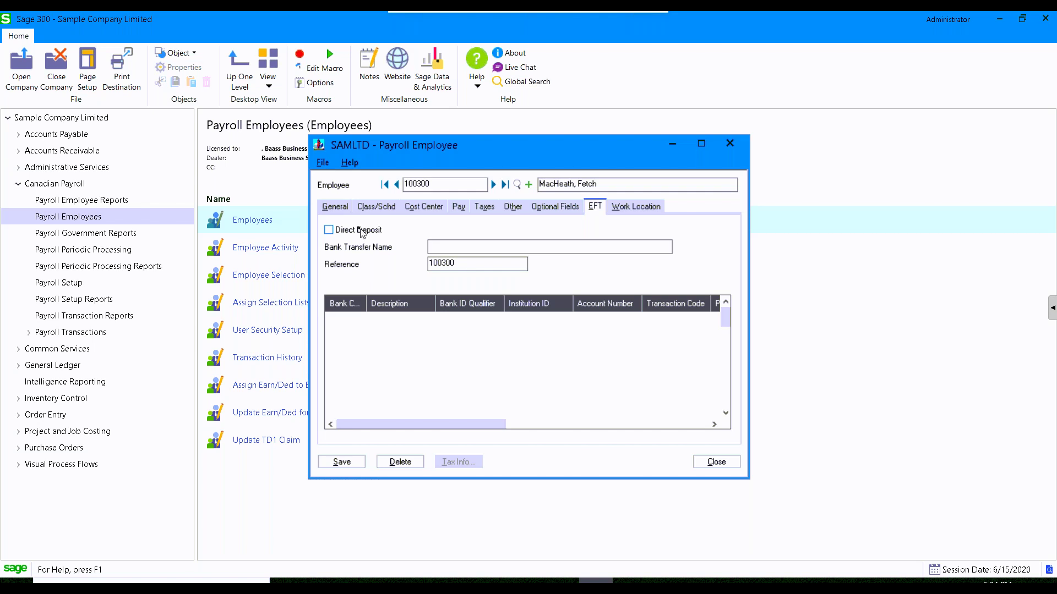
Step: Try out Direct Deposit with a new bank line and its Calculation Type choices, and close the employee record without saving
{"action": "left_click", "coordinate": [329, 230]}
{"action": "left_click", "coordinate": [355, 317]}
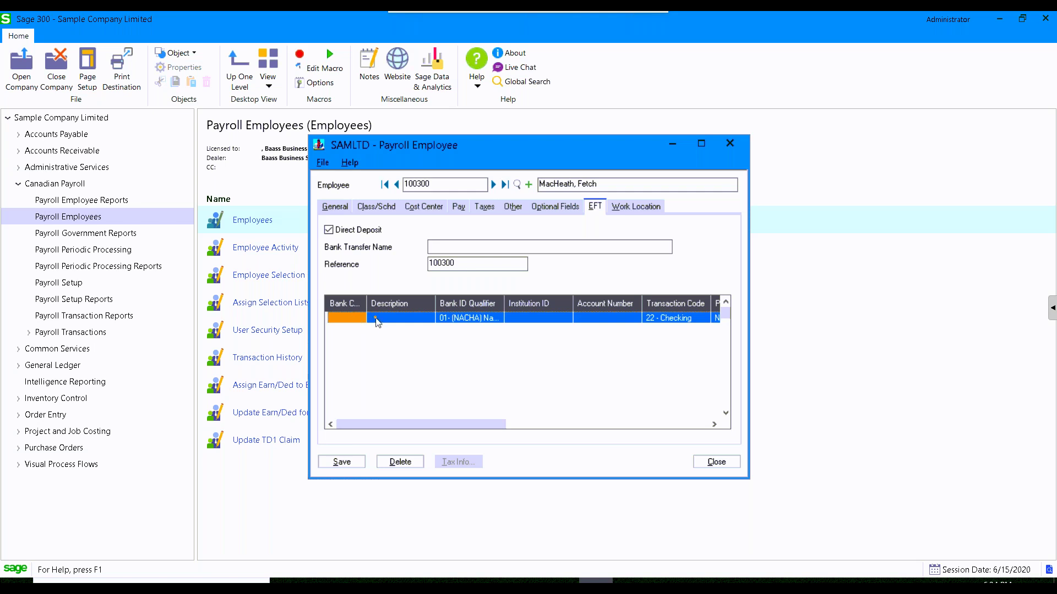
{"action": "left_click_drag", "start_coordinate": [472, 424], "coordinate": [550, 427]}
{"action": "left_click", "coordinate": [643, 319]}
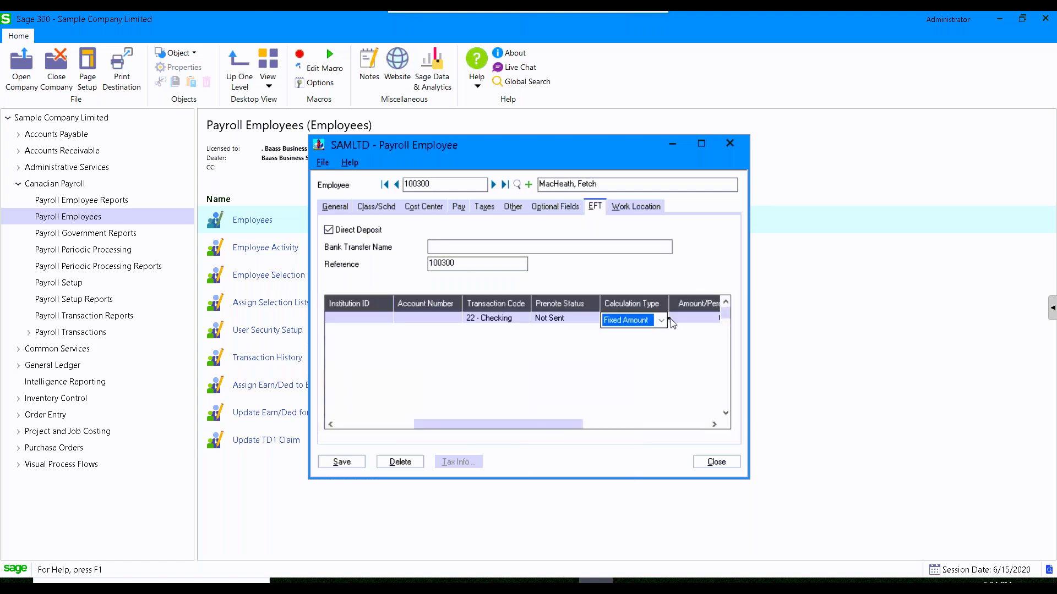
{"action": "left_click", "coordinate": [663, 321]}
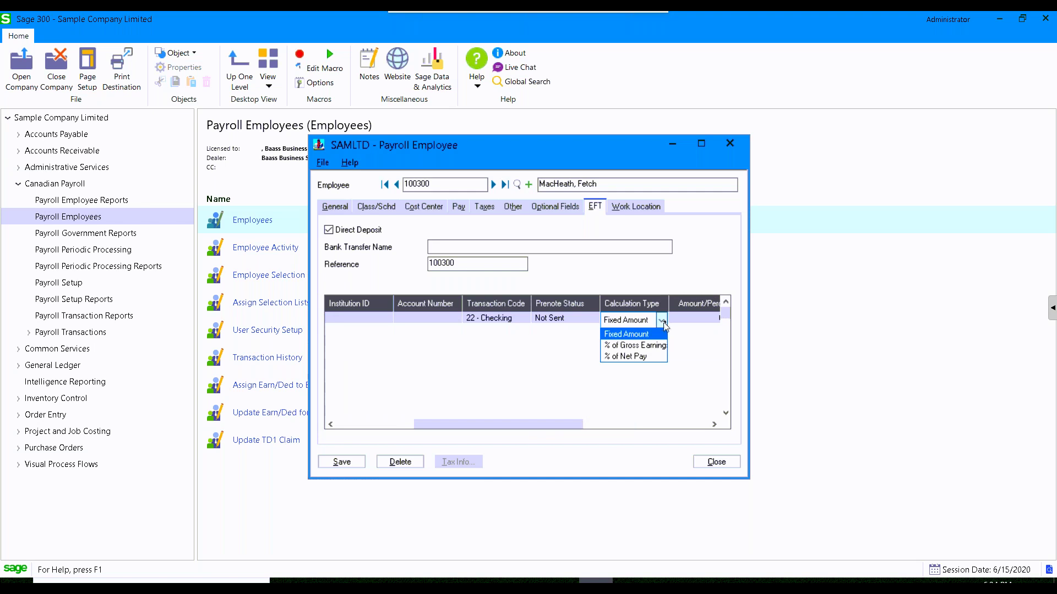
{"action": "left_click", "coordinate": [737, 465]}
{"action": "left_click", "coordinate": [733, 465]}
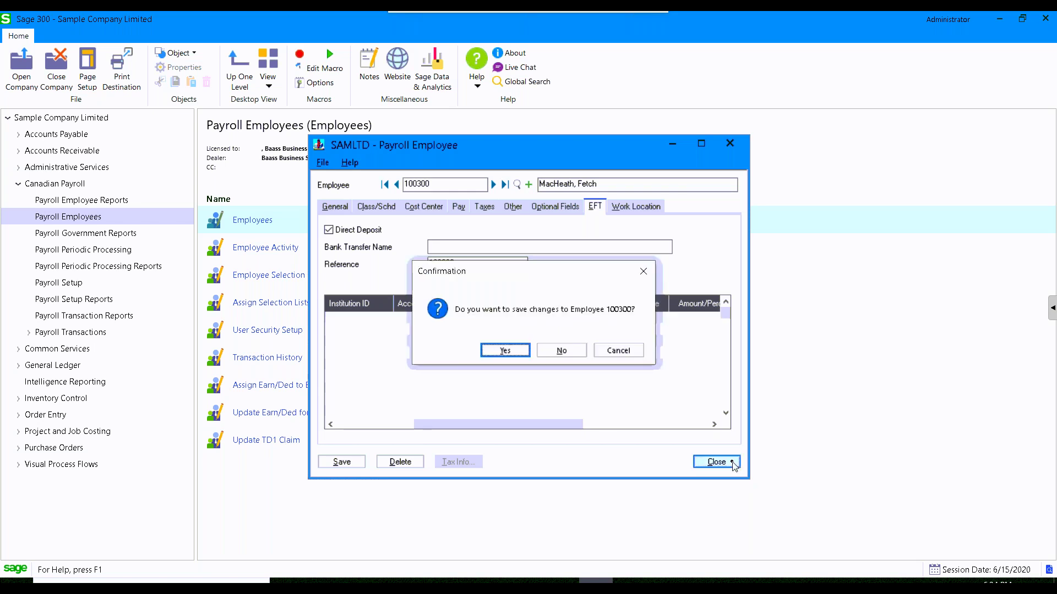
{"action": "left_click", "coordinate": [557, 349]}
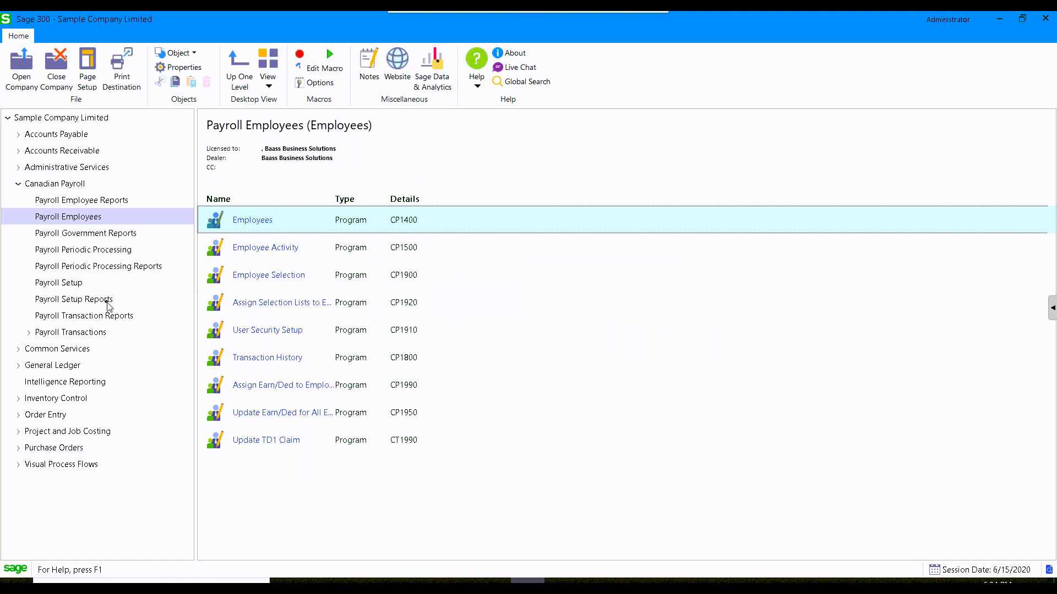
Step: Load all timecards in the Timecard List of the Payroll Timecards folder, review them, and close the list
{"action": "left_click", "coordinate": [93, 333]}
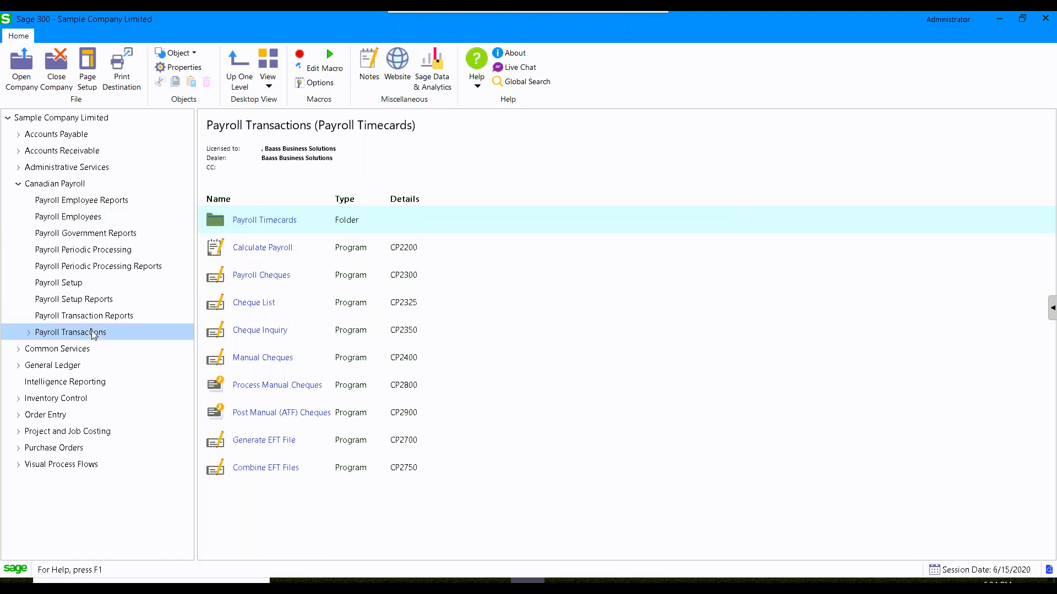
{"action": "double_click", "coordinate": [269, 221]}
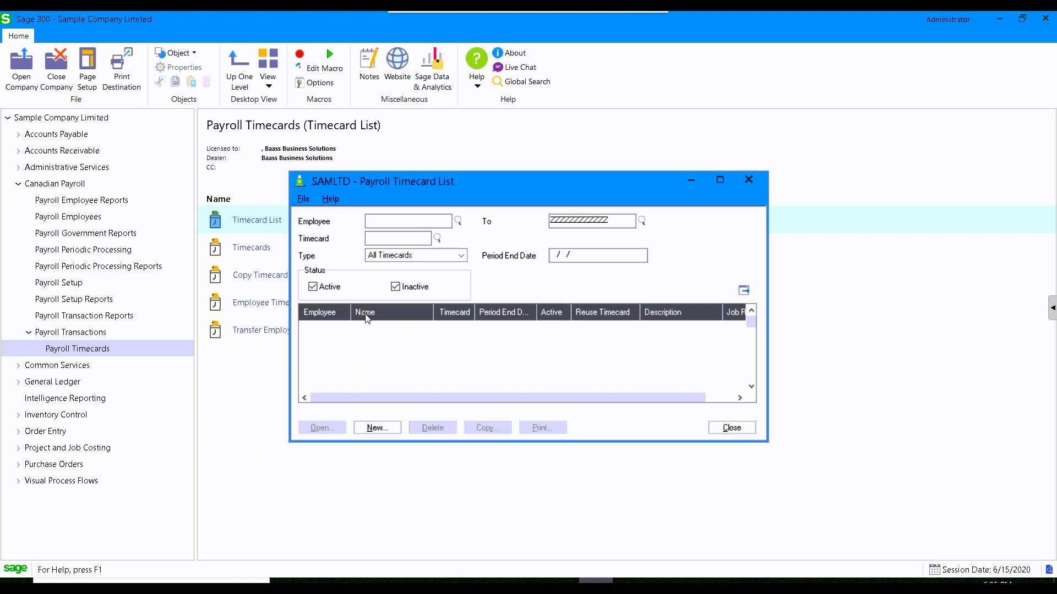
{"action": "left_click", "coordinate": [743, 290]}
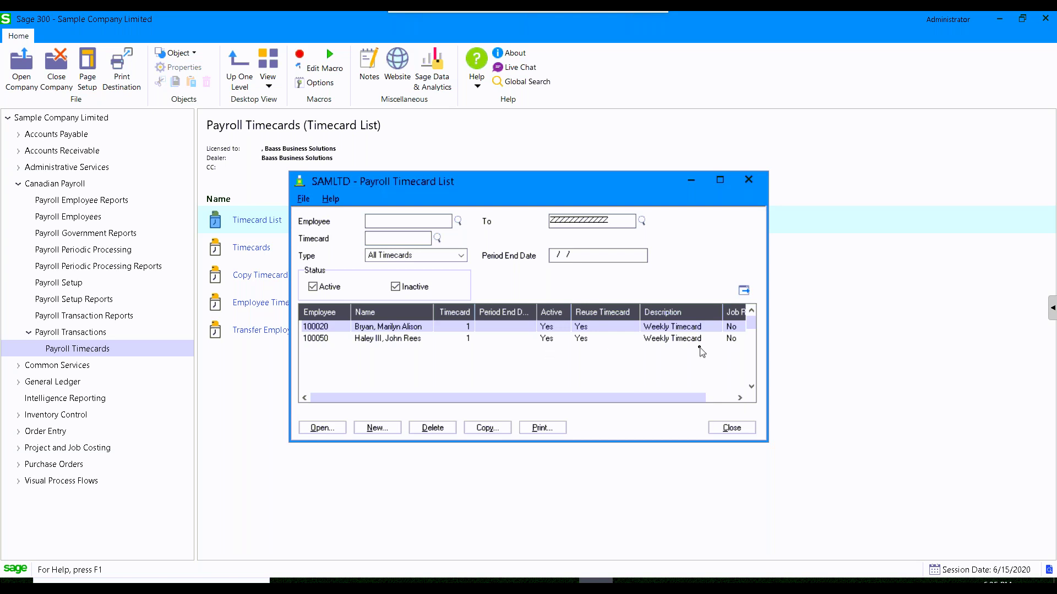
{"action": "left_click", "coordinate": [743, 430]}
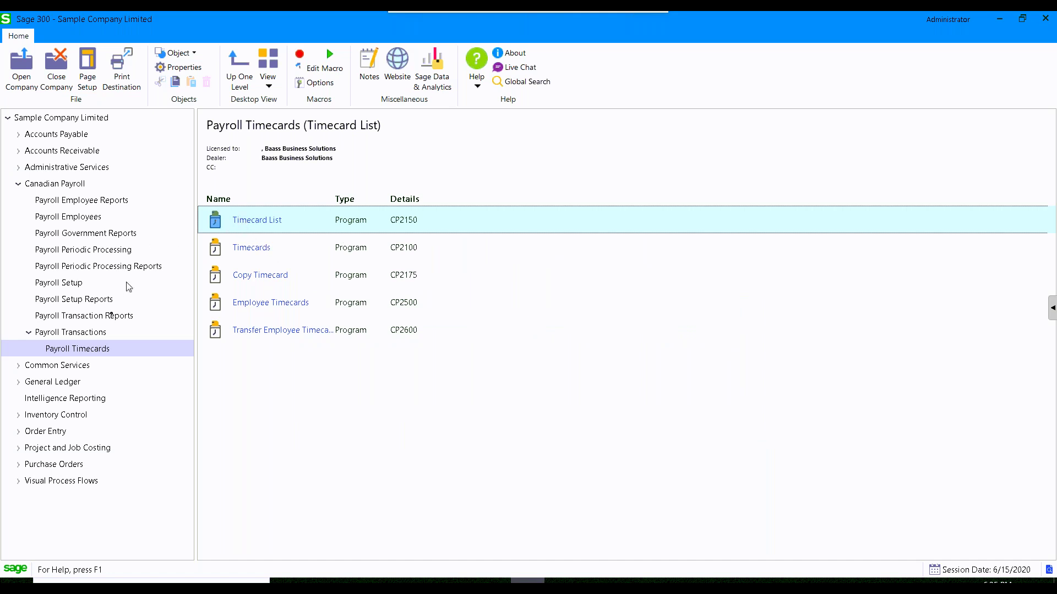
Step: Calculate payroll from Payroll Transactions for the Monthly pay frequency, checking the employee and class selection before processing
{"action": "left_click", "coordinate": [91, 333]}
{"action": "left_click", "coordinate": [274, 251]}
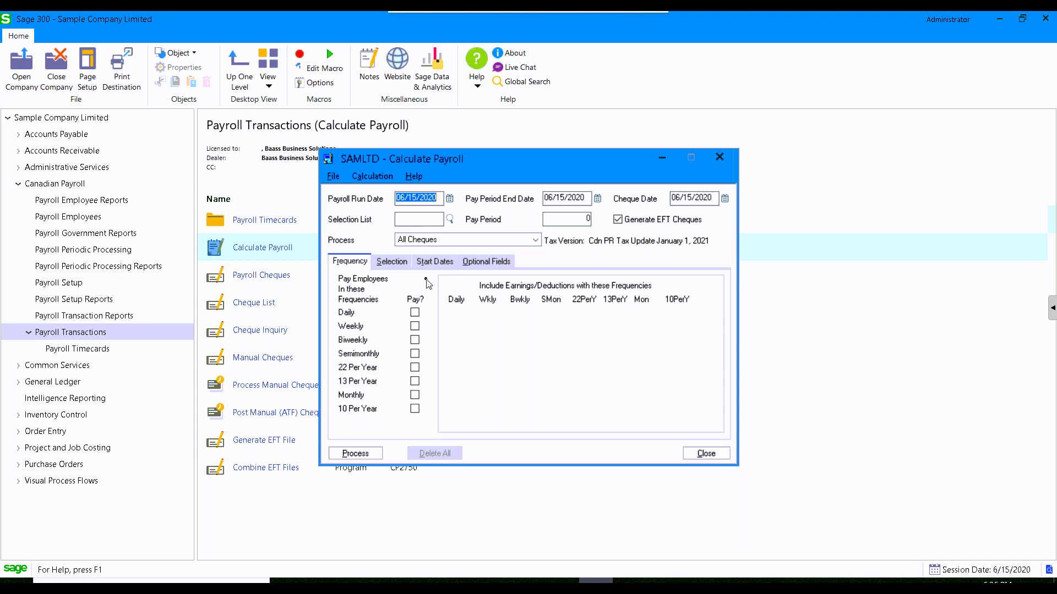
{"action": "left_click", "coordinate": [415, 395]}
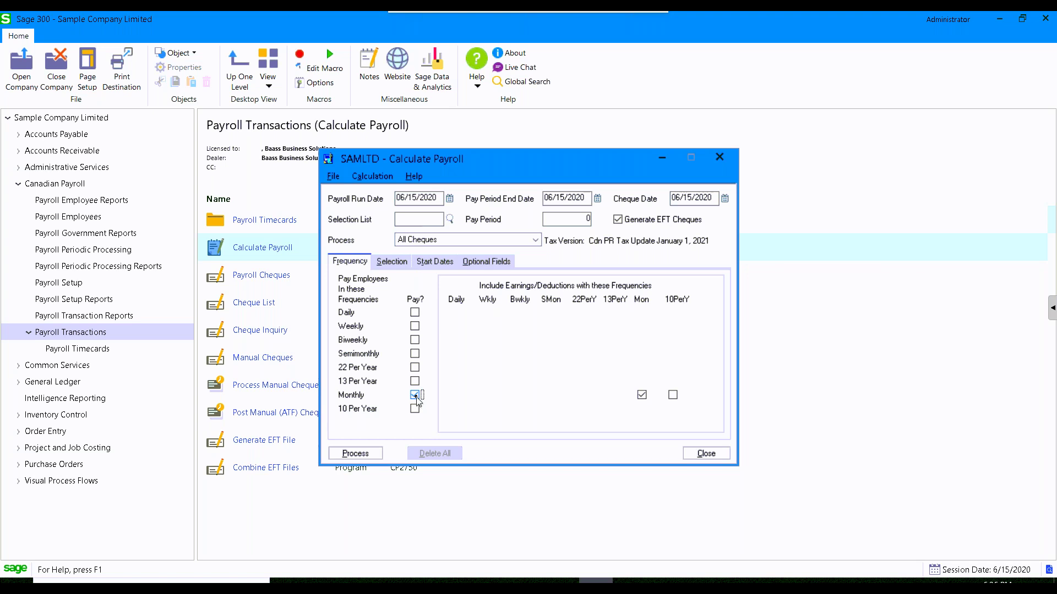
{"action": "left_click", "coordinate": [389, 266]}
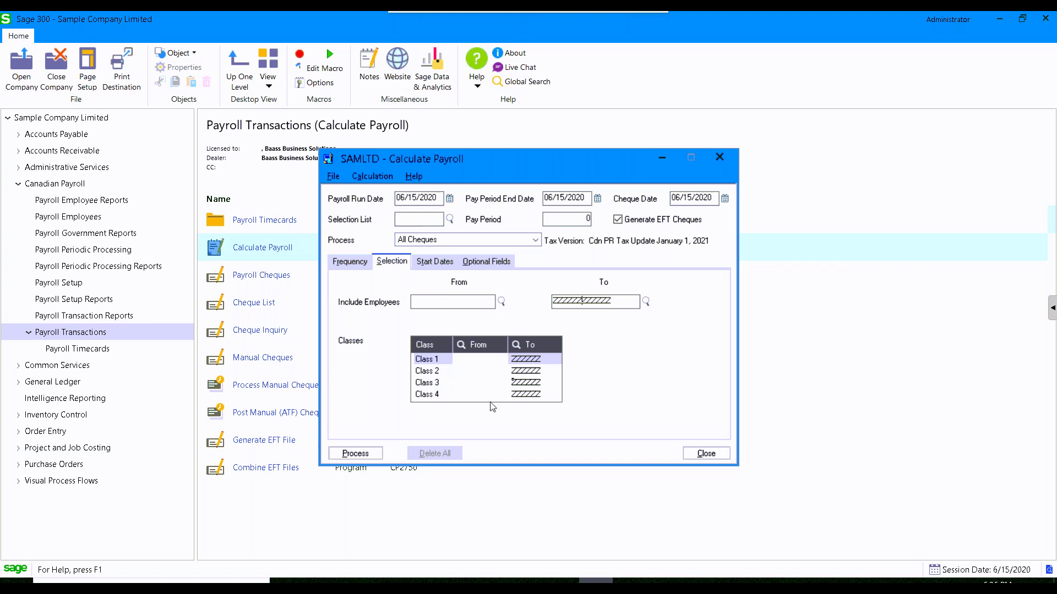
{"action": "left_click", "coordinate": [337, 264]}
{"action": "left_click", "coordinate": [362, 457]}
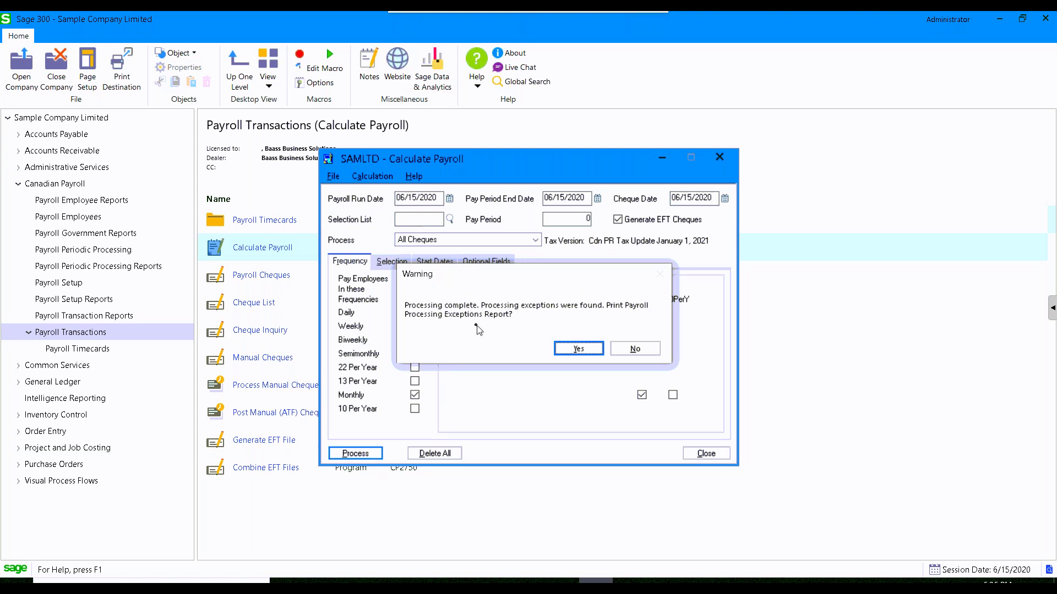
Step: Preview the Payroll Processing Exceptions Report, and close both the report and Calculate Payroll
{"action": "left_click", "coordinate": [578, 351]}
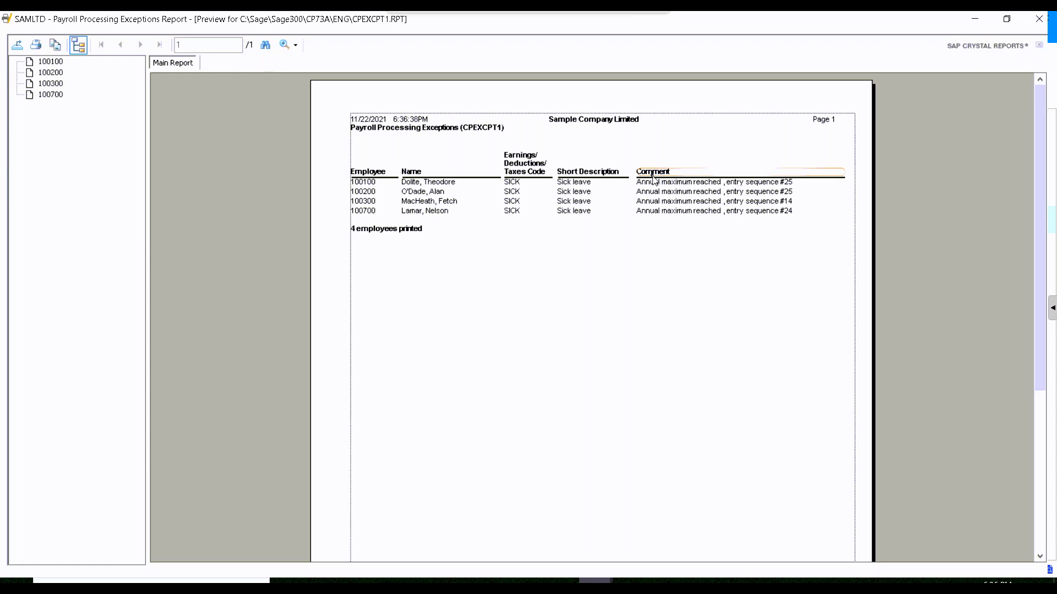
{"action": "left_click", "coordinate": [1039, 20]}
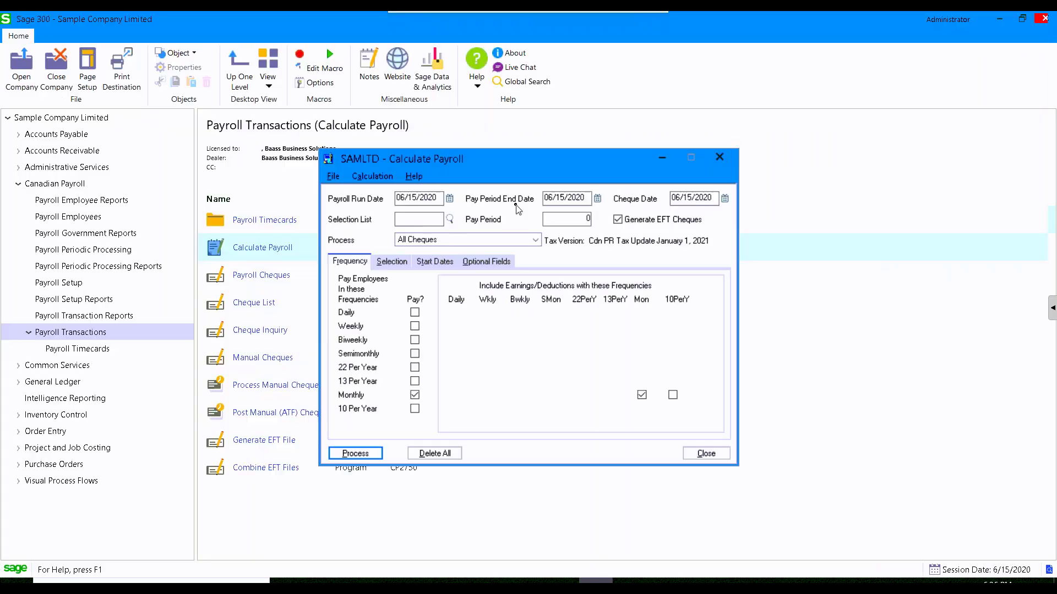
{"action": "left_click", "coordinate": [728, 454]}
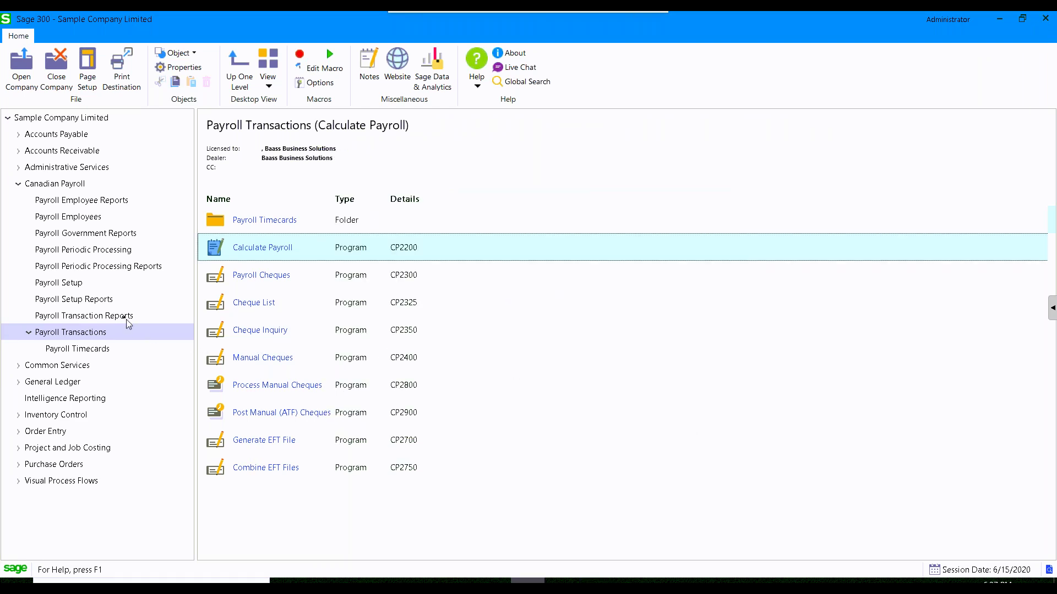
Step: Open the Pre-Cheque Payroll Register from Payroll Transaction Reports and set its report format to Summary
{"action": "left_click", "coordinate": [123, 317]}
{"action": "scroll", "coordinate": [338, 377], "scroll_direction": "down", "scroll_amount": 5}
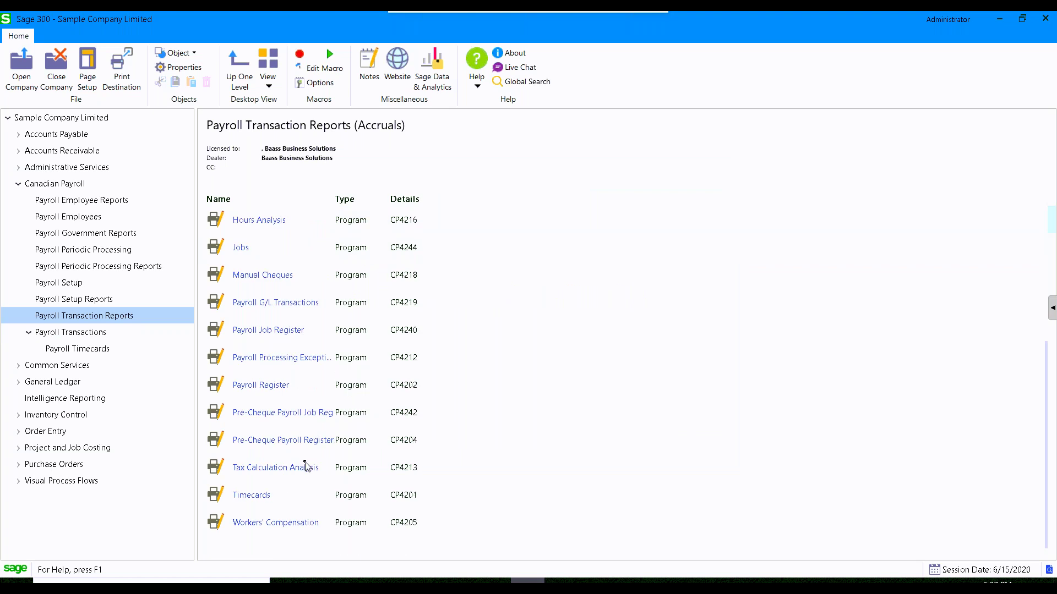
{"action": "left_click", "coordinate": [271, 446]}
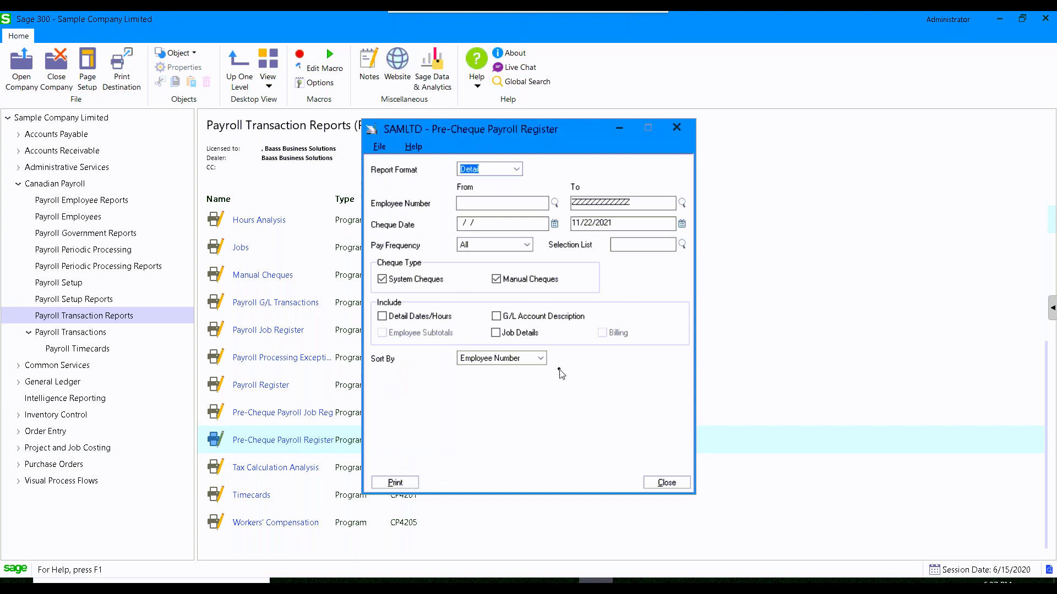
{"action": "left_click", "coordinate": [517, 169]}
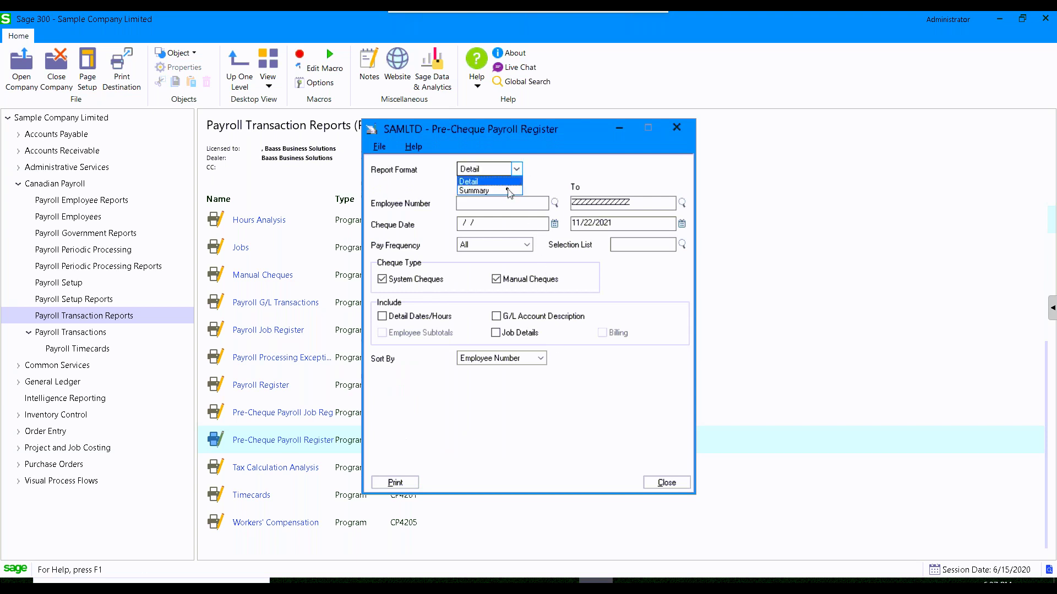
{"action": "left_click", "coordinate": [479, 190]}
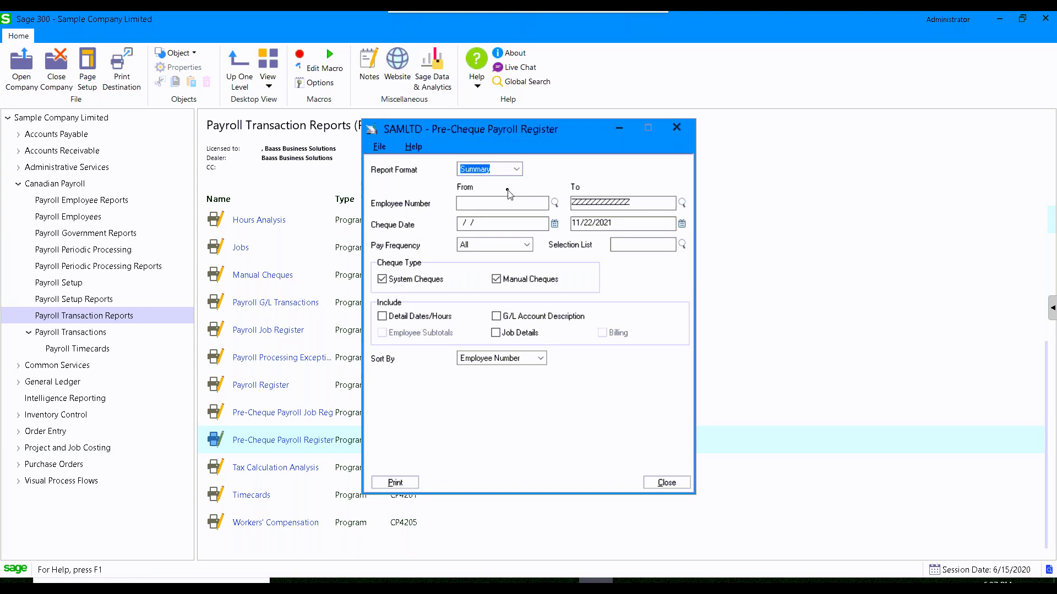
Step: Try sorting the register by Pay Frequency, and return the sort order to Employee Number
{"action": "left_click", "coordinate": [541, 359]}
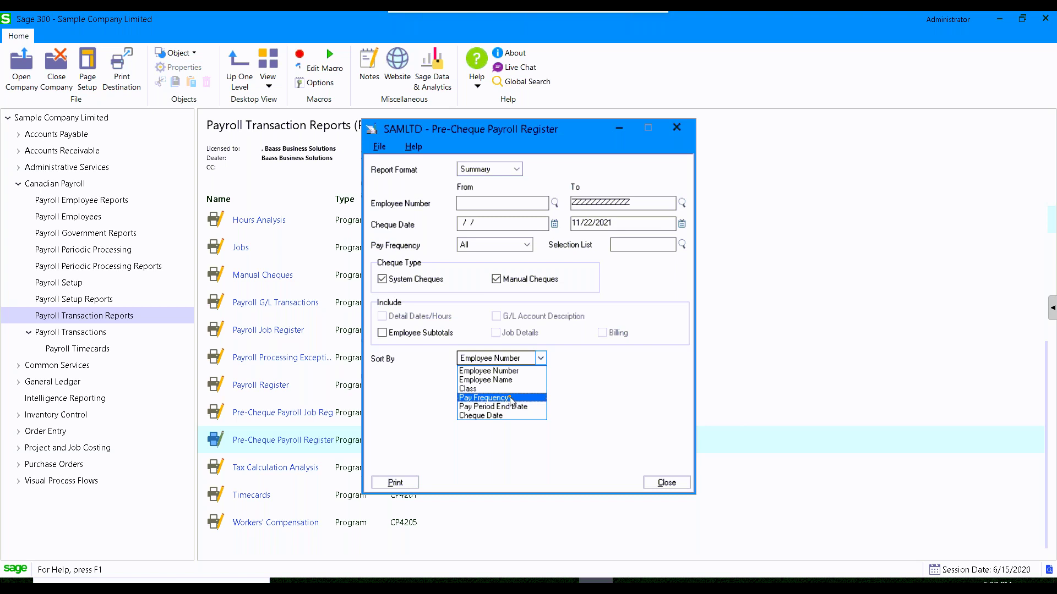
{"action": "left_click", "coordinate": [478, 398]}
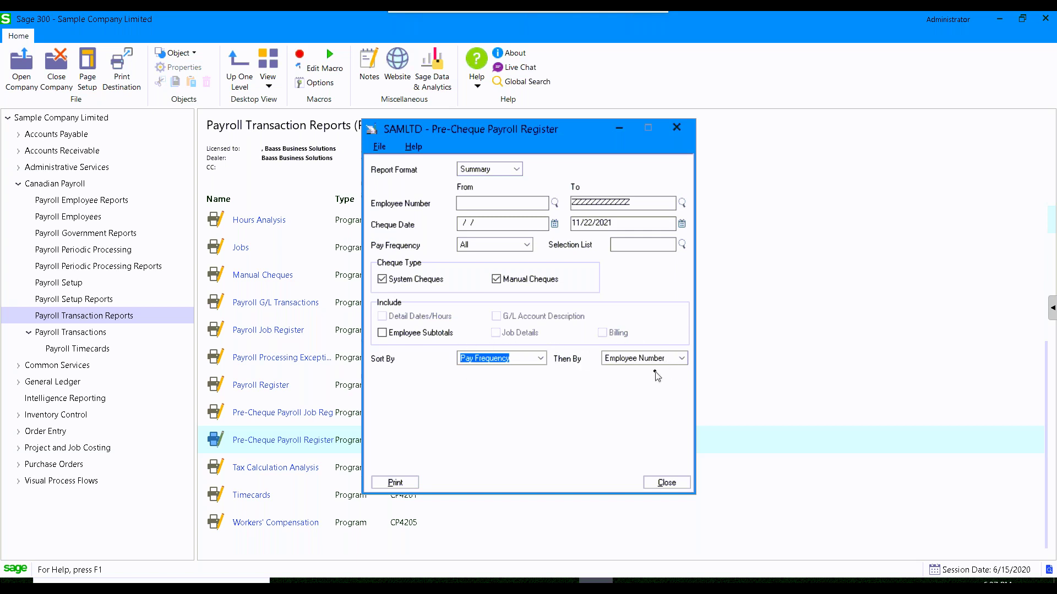
{"action": "left_click", "coordinate": [541, 359]}
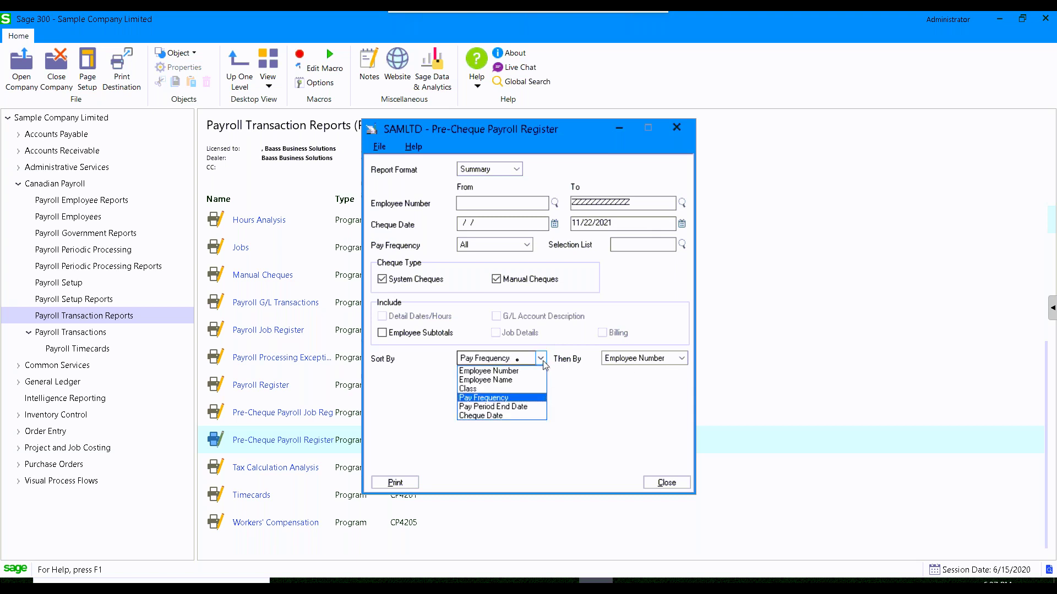
{"action": "left_click", "coordinate": [485, 372]}
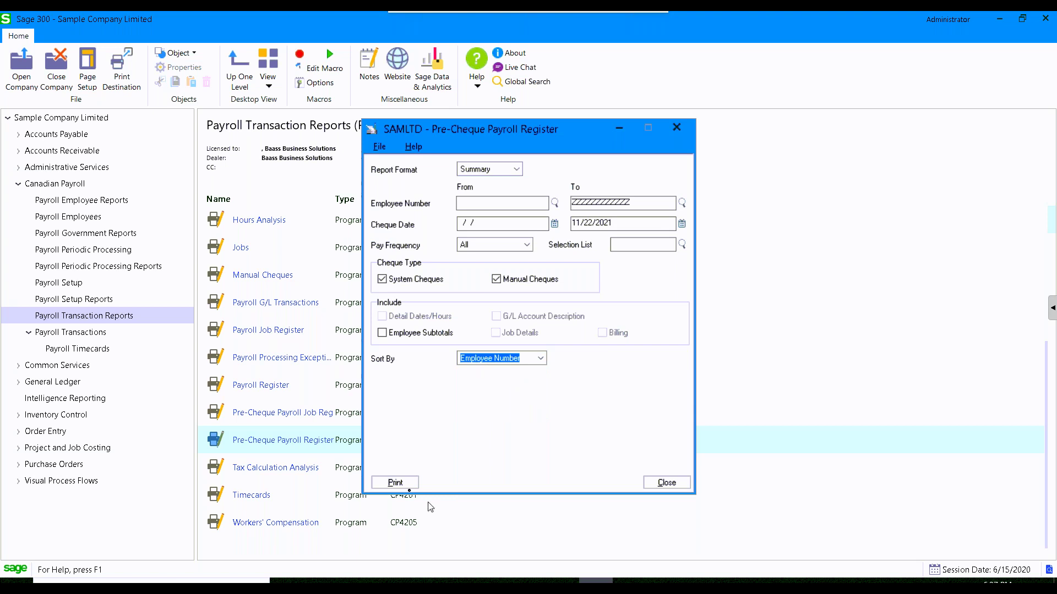
Step: Preview the summary Pre-Cheque Payroll Register, and close the report window after trying the Detail format
{"action": "left_click", "coordinate": [404, 484]}
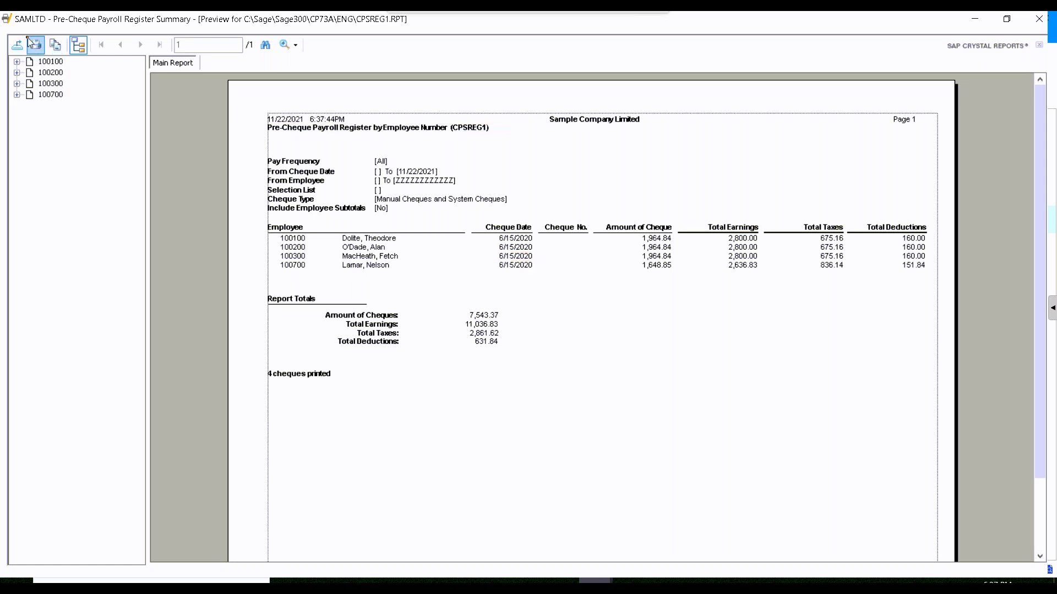
{"action": "left_click", "coordinate": [1040, 19]}
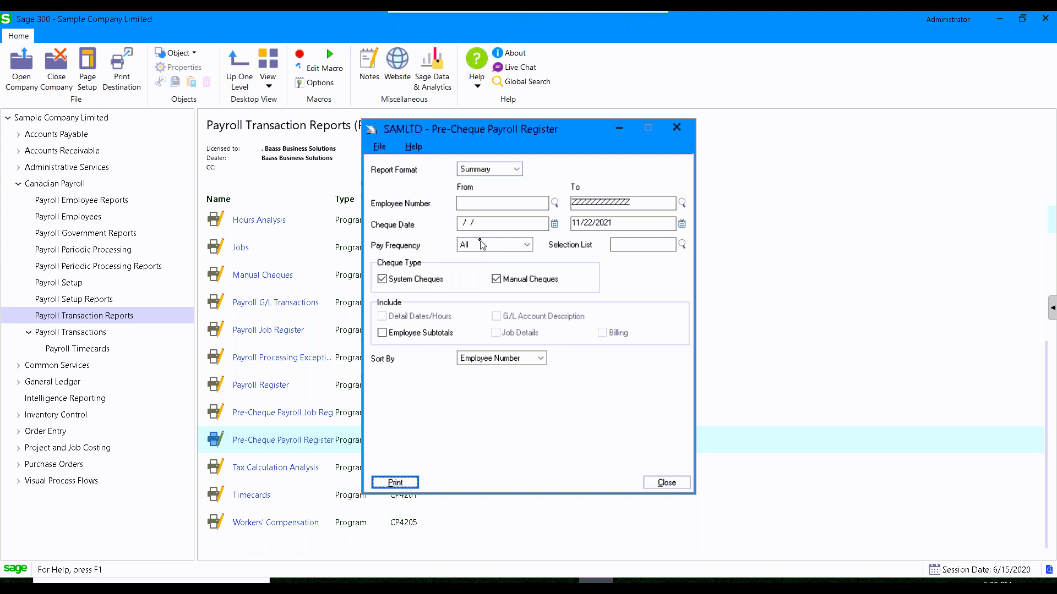
{"action": "left_click", "coordinate": [509, 172]}
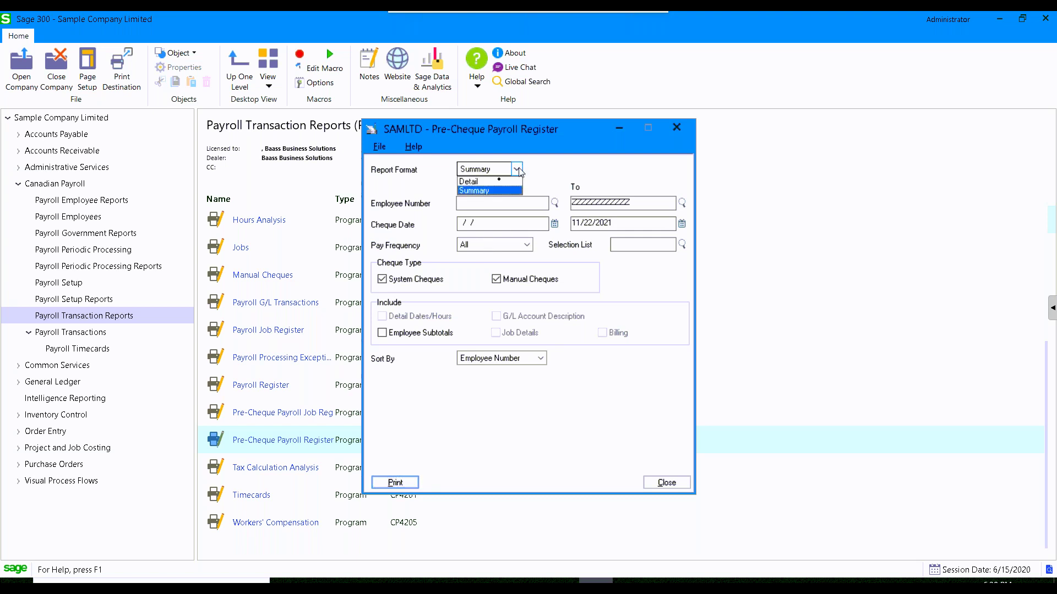
{"action": "left_click", "coordinate": [485, 182]}
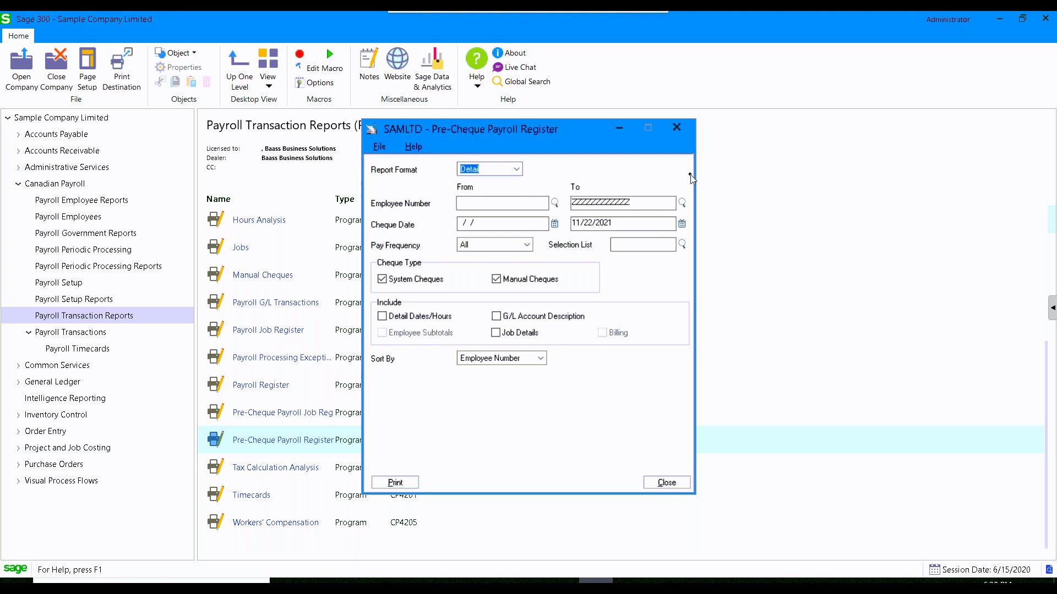
{"action": "left_click", "coordinate": [677, 128]}
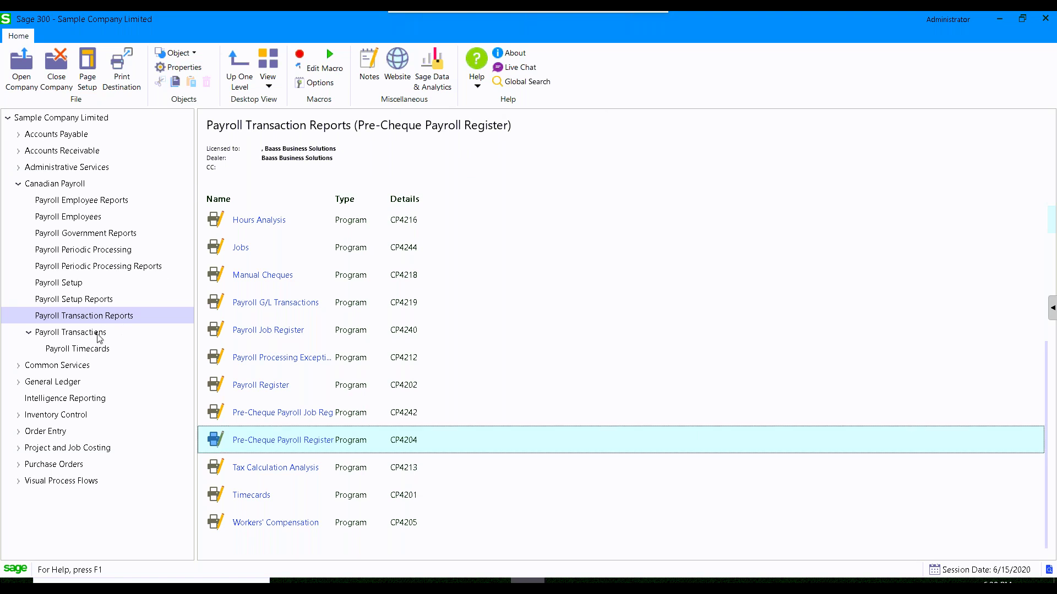
Step: Set up Payroll Cheques for all cheques through pay period end date 06/15/2020, drawn on bank CCB, Canadian Commercial Bank
{"action": "left_click", "coordinate": [98, 334]}
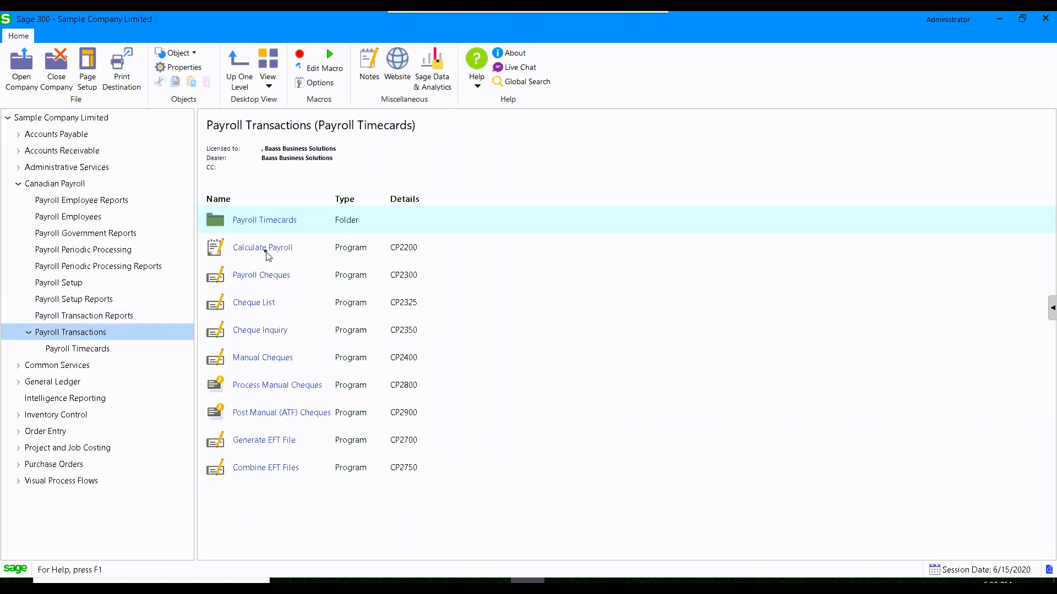
{"action": "left_click", "coordinate": [275, 281]}
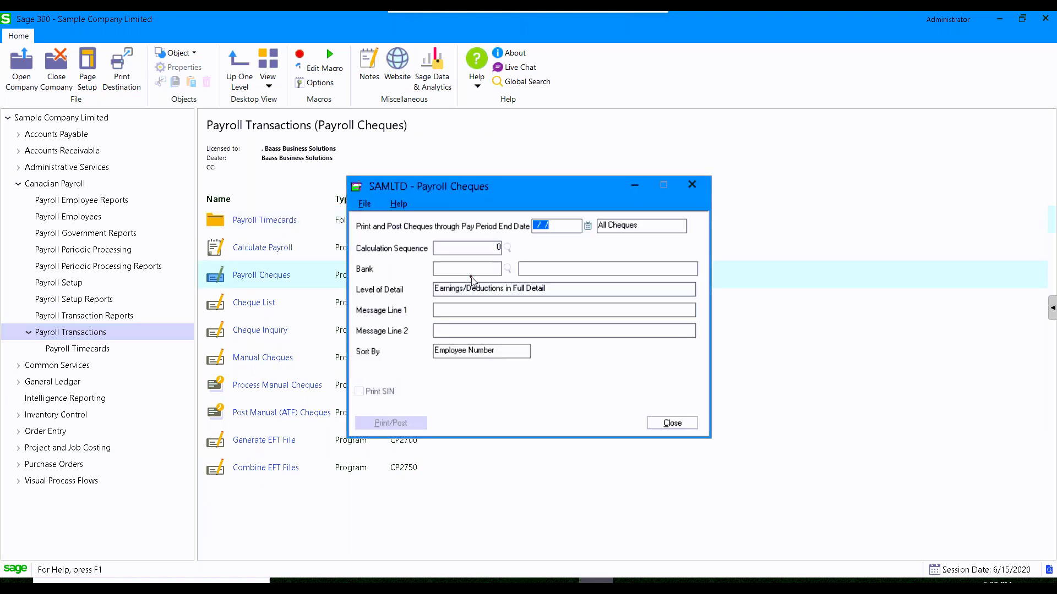
{"action": "left_click", "coordinate": [586, 226]}
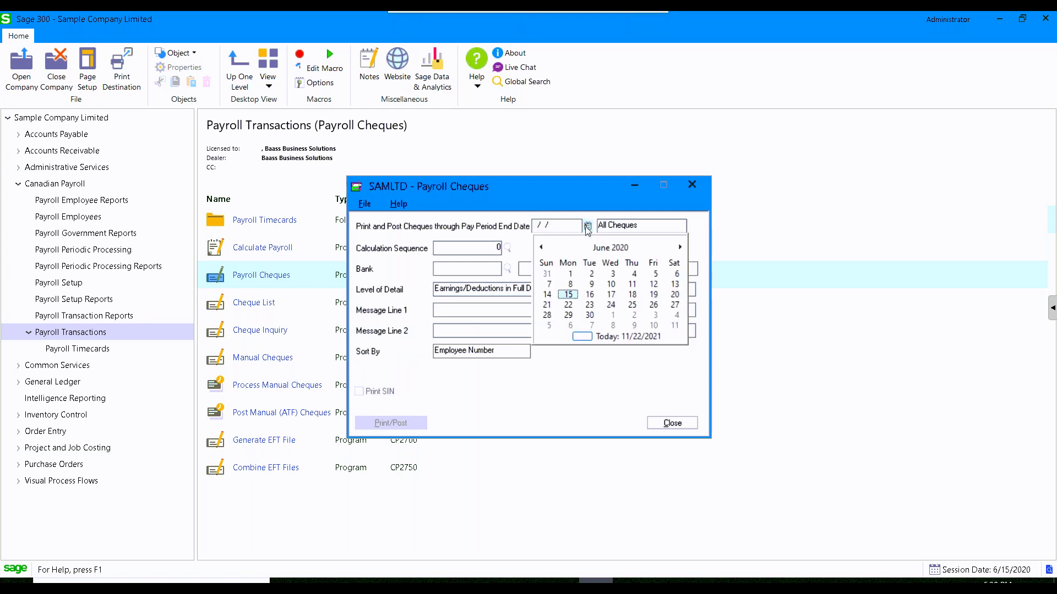
{"action": "left_click", "coordinate": [572, 297]}
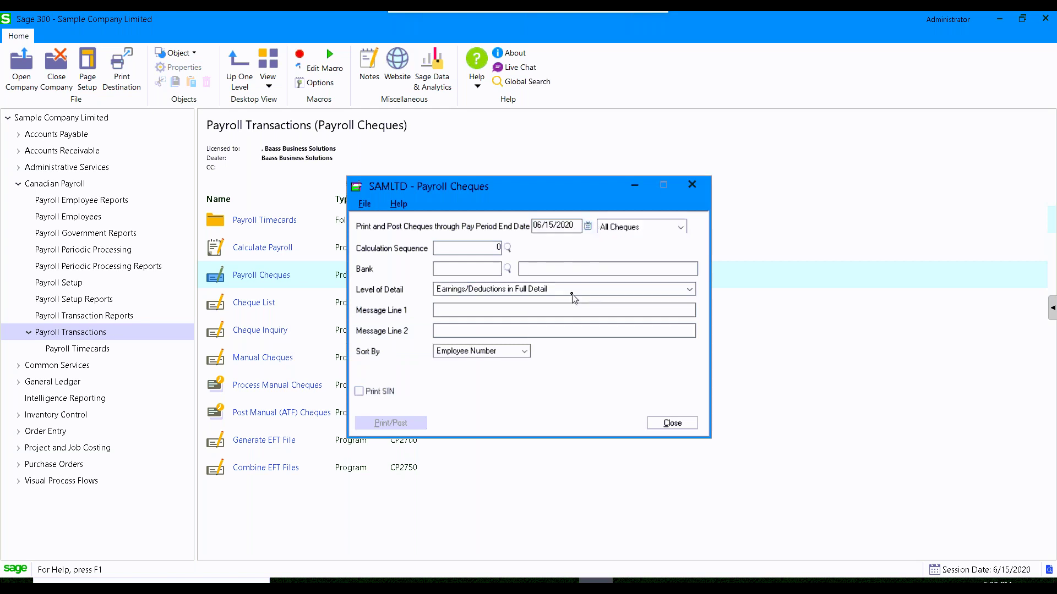
{"action": "left_click", "coordinate": [681, 227]}
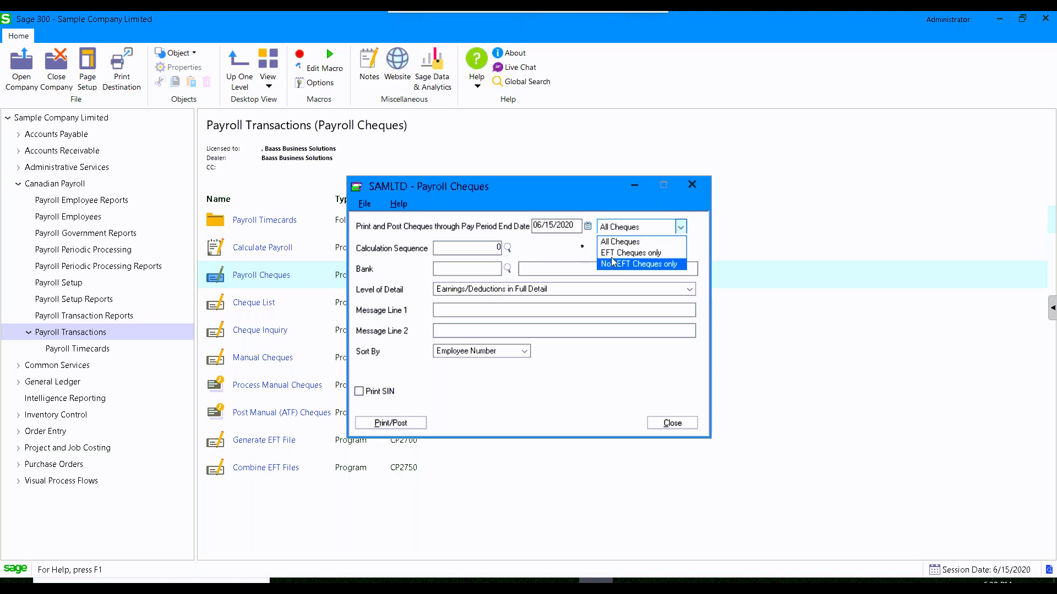
{"action": "left_click", "coordinate": [531, 257]}
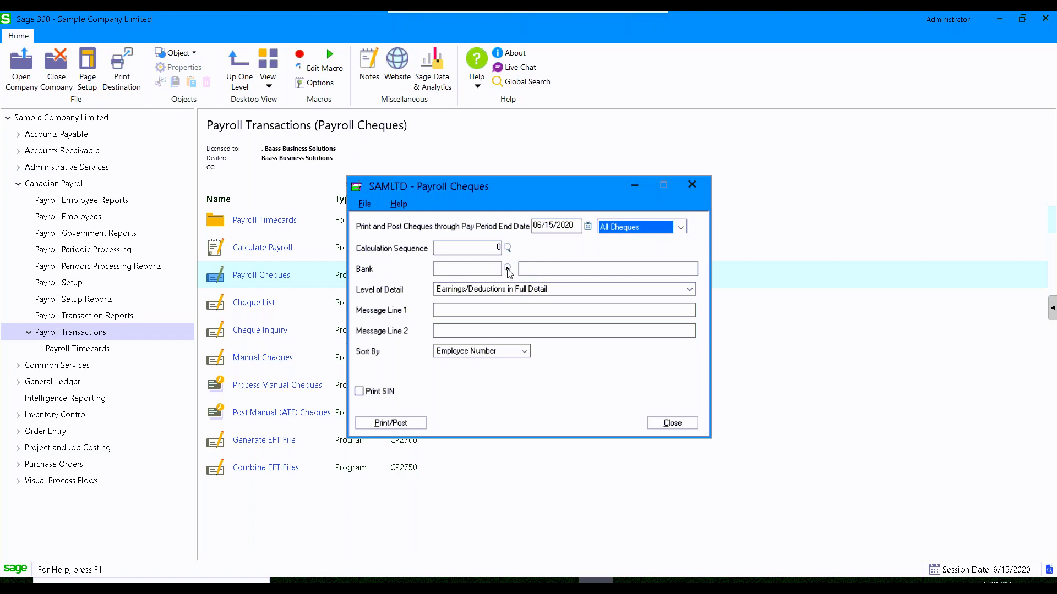
{"action": "left_click", "coordinate": [507, 269]}
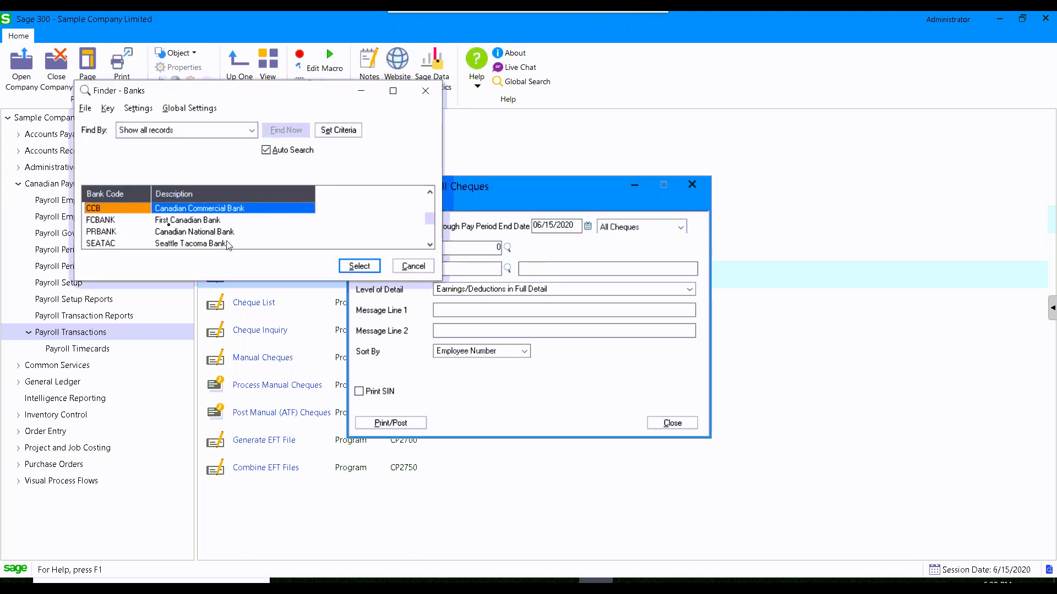
{"action": "double_click", "coordinate": [99, 210]}
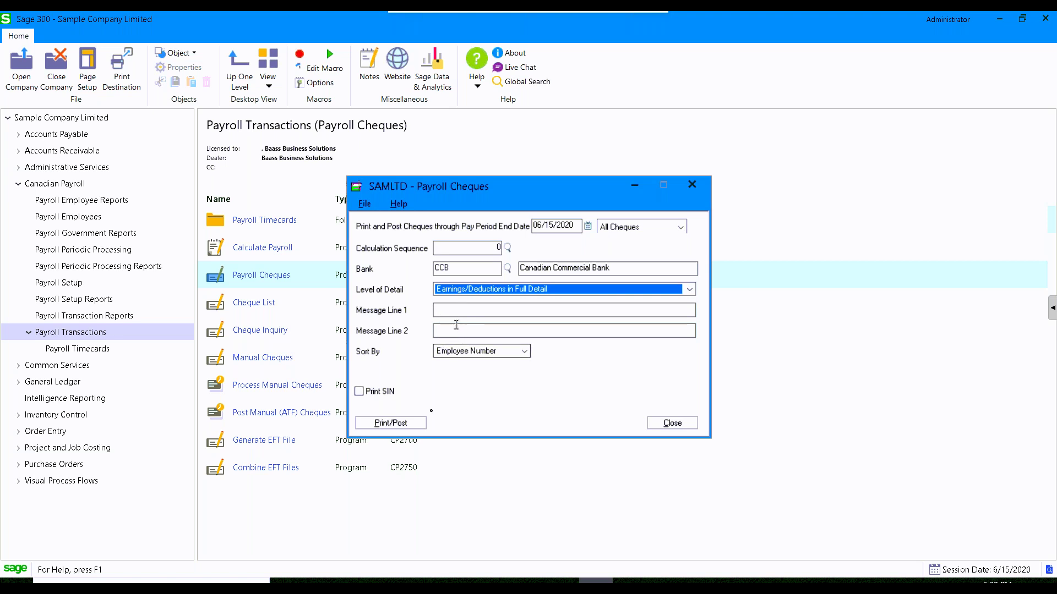
Step: Proceed to printing and posting the cheques, and check the available check stock codes while keeping CPCHK
{"action": "left_click", "coordinate": [407, 422]}
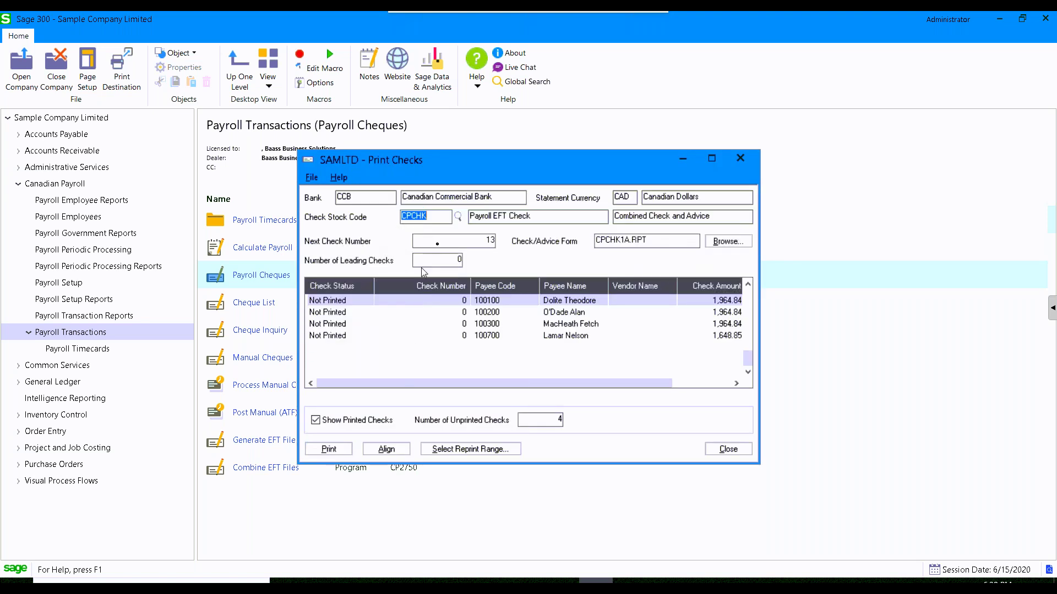
{"action": "left_click", "coordinate": [460, 219]}
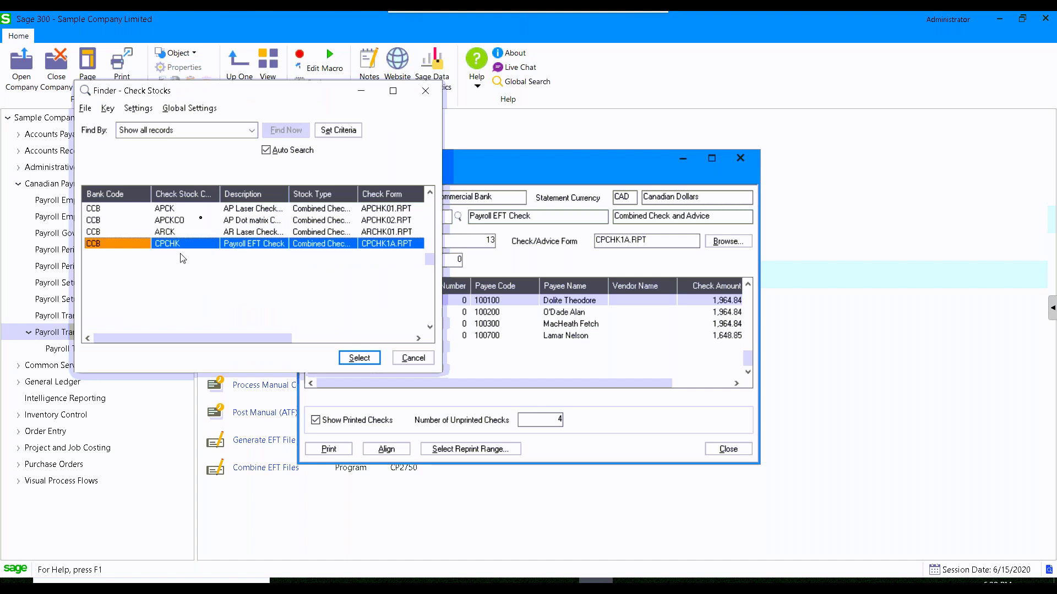
{"action": "left_click", "coordinate": [421, 359]}
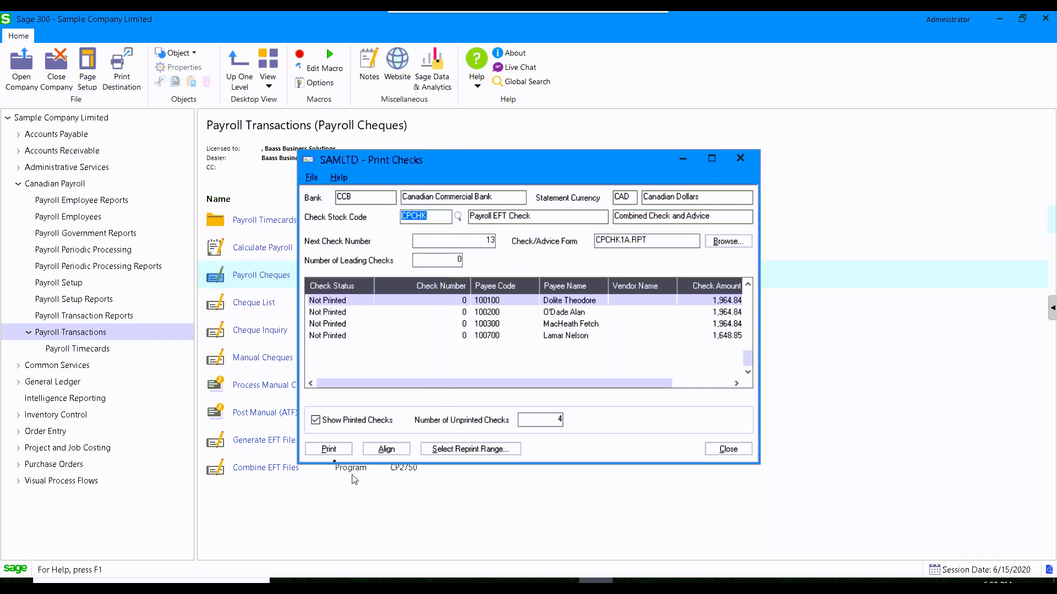
Step: Print the payroll cheques to preview, examine the first cheque and its stub, and confirm successful printing to finish Payroll Cheques
{"action": "left_click", "coordinate": [335, 449]}
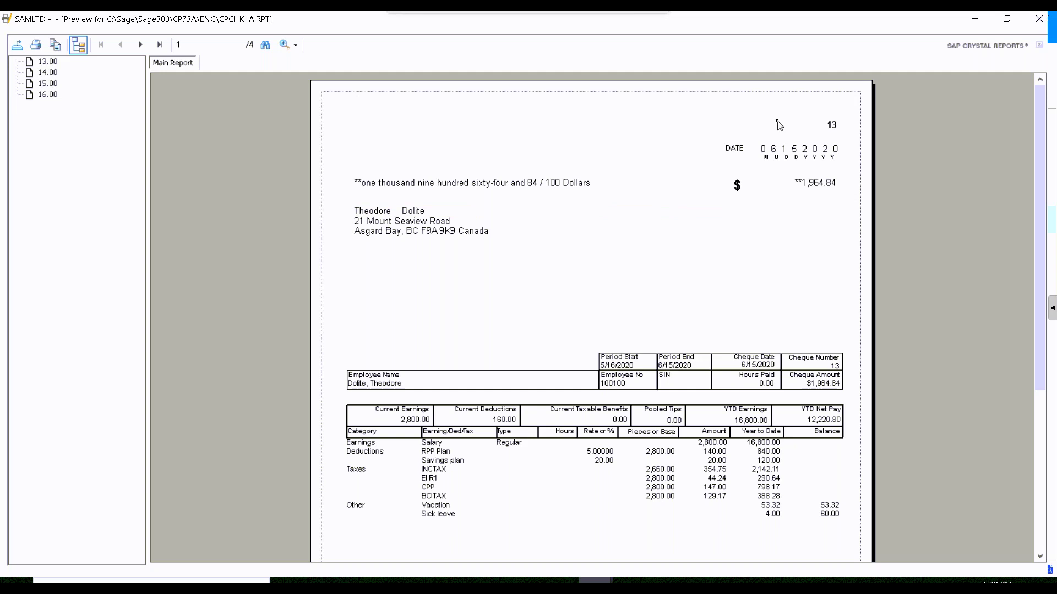
{"action": "scroll", "coordinate": [729, 300], "scroll_direction": "down", "scroll_amount": 3}
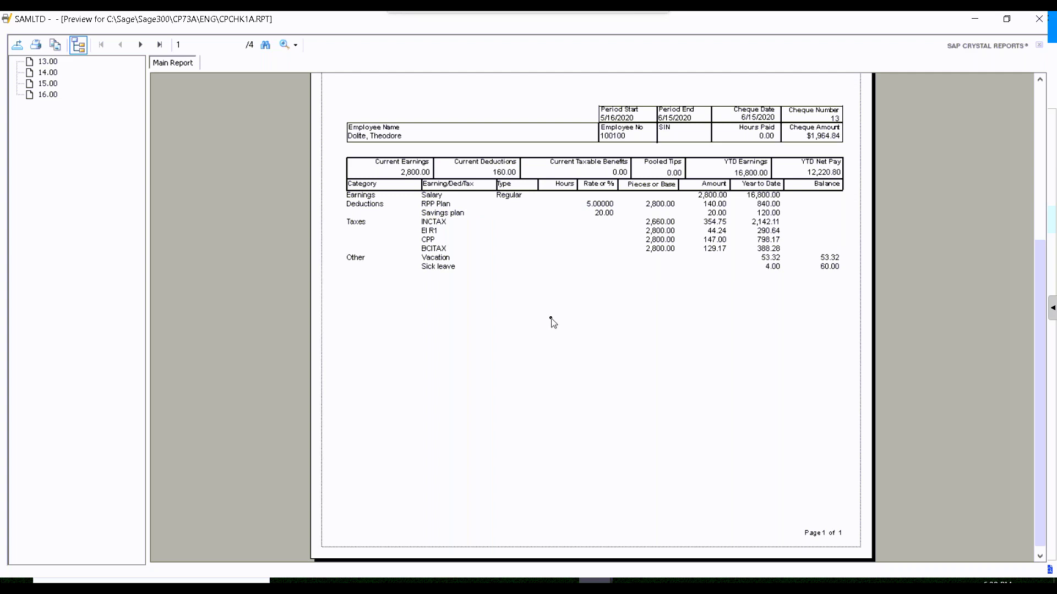
{"action": "scroll", "coordinate": [786, 279], "scroll_direction": "up", "scroll_amount": 3}
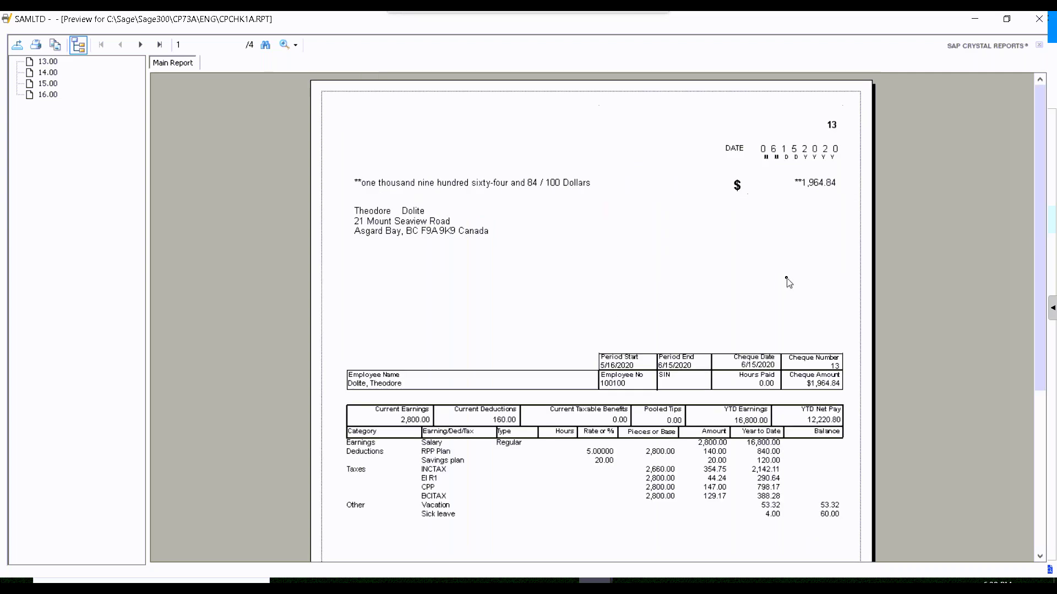
{"action": "left_click", "coordinate": [1039, 19]}
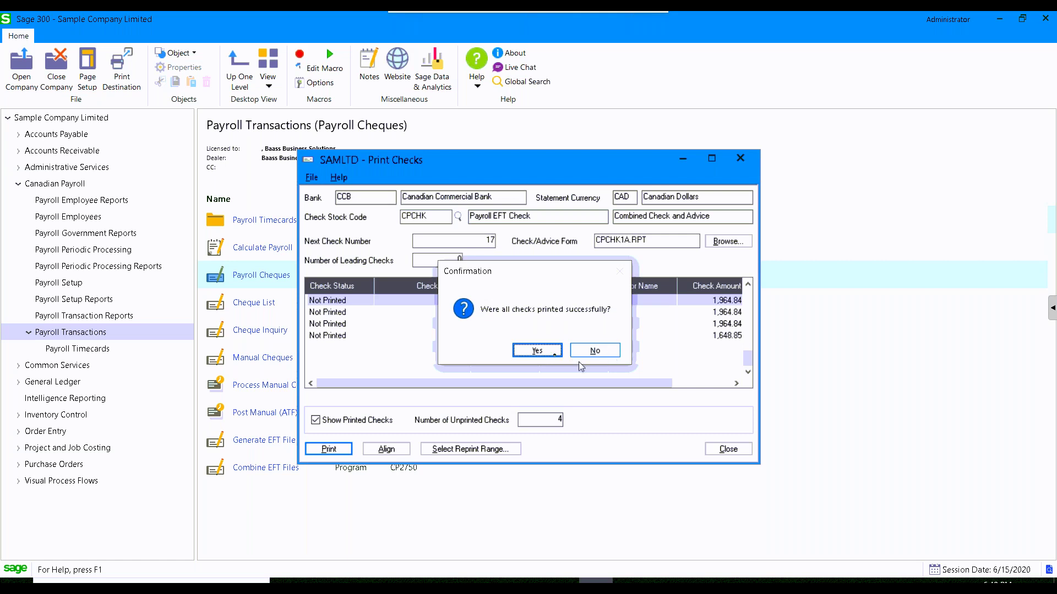
{"action": "left_click", "coordinate": [545, 351]}
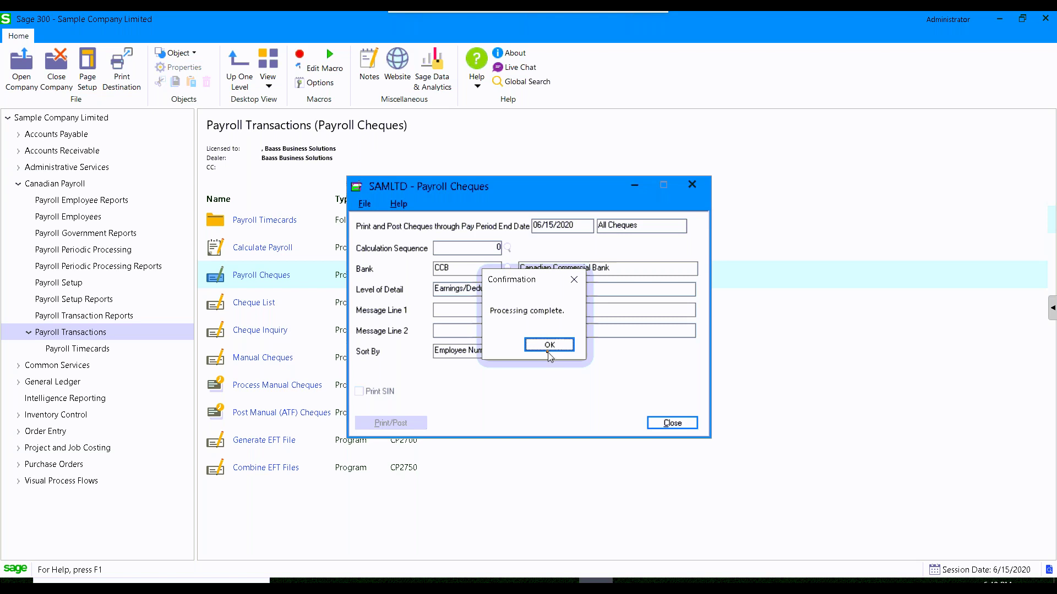
{"action": "left_click", "coordinate": [549, 345]}
{"action": "left_click", "coordinate": [673, 424]}
Step: Try Use Default Funds Available Date as the Effective Entry Date in Generate EFT File, and close without processing
{"action": "left_click", "coordinate": [226, 277]}
{"action": "left_click", "coordinate": [260, 443]}
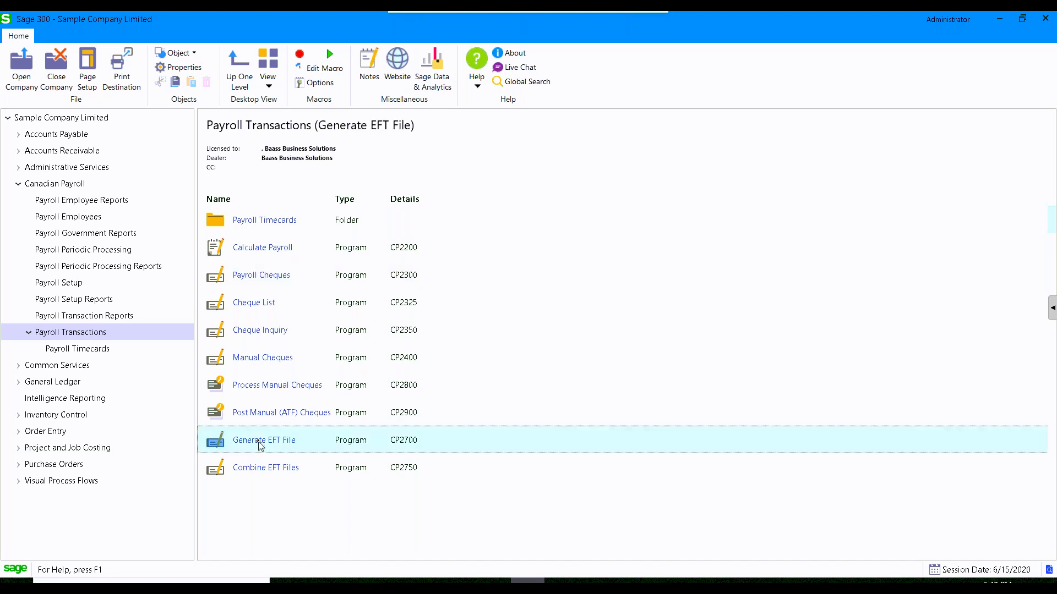
{"action": "double_click", "coordinate": [261, 444]}
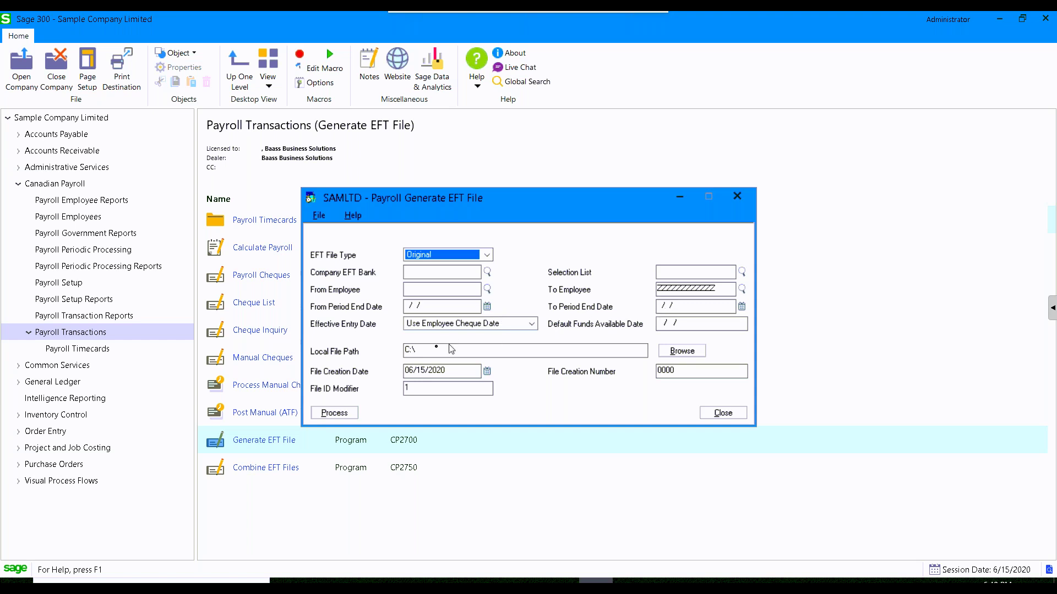
{"action": "left_click", "coordinate": [409, 355]}
{"action": "left_click", "coordinate": [532, 325]}
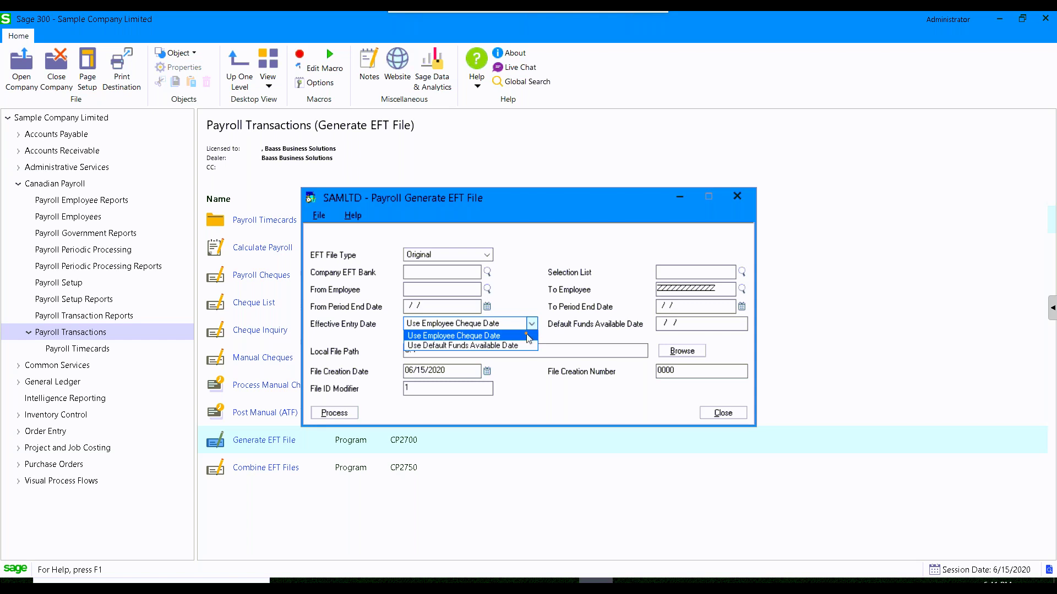
{"action": "left_click", "coordinate": [486, 346]}
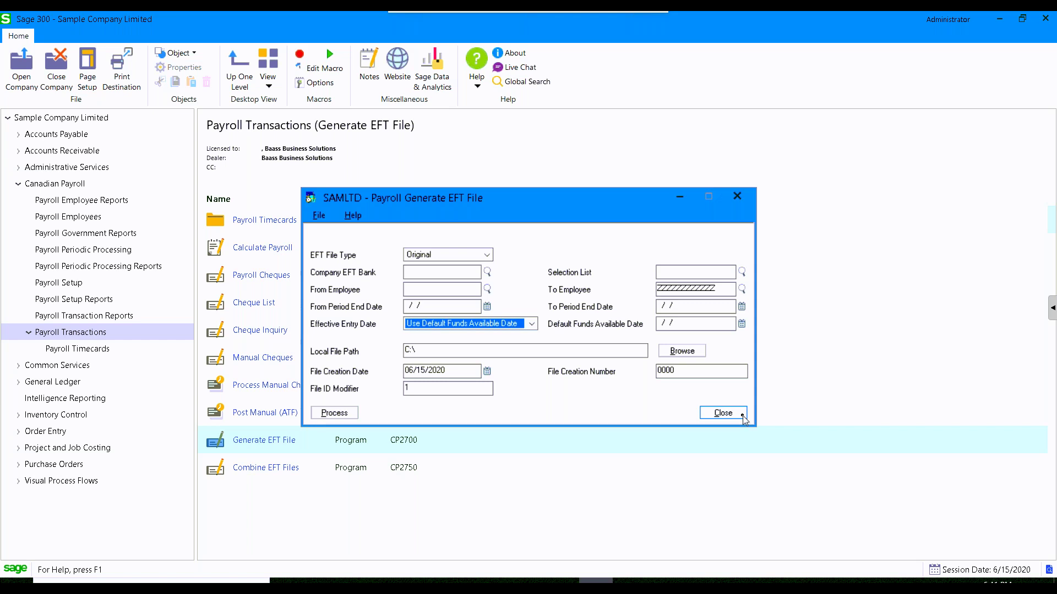
{"action": "left_click", "coordinate": [740, 418]}
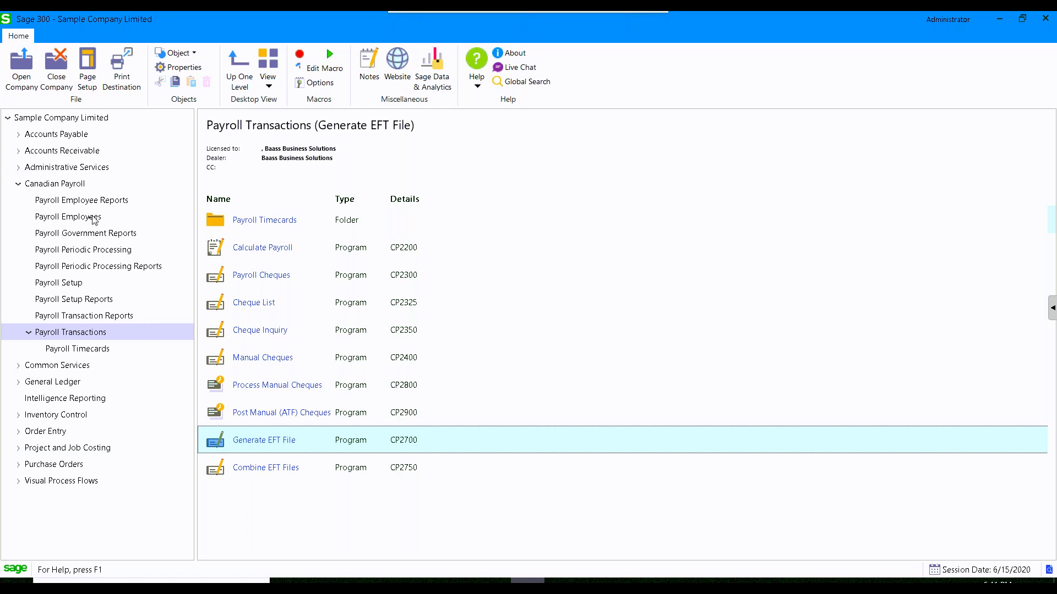
Step: Check the CRA Remittance Info government report options and its From cheque date calendar, close without printing, and collapse Canadian Payroll
{"action": "left_click", "coordinate": [91, 234]}
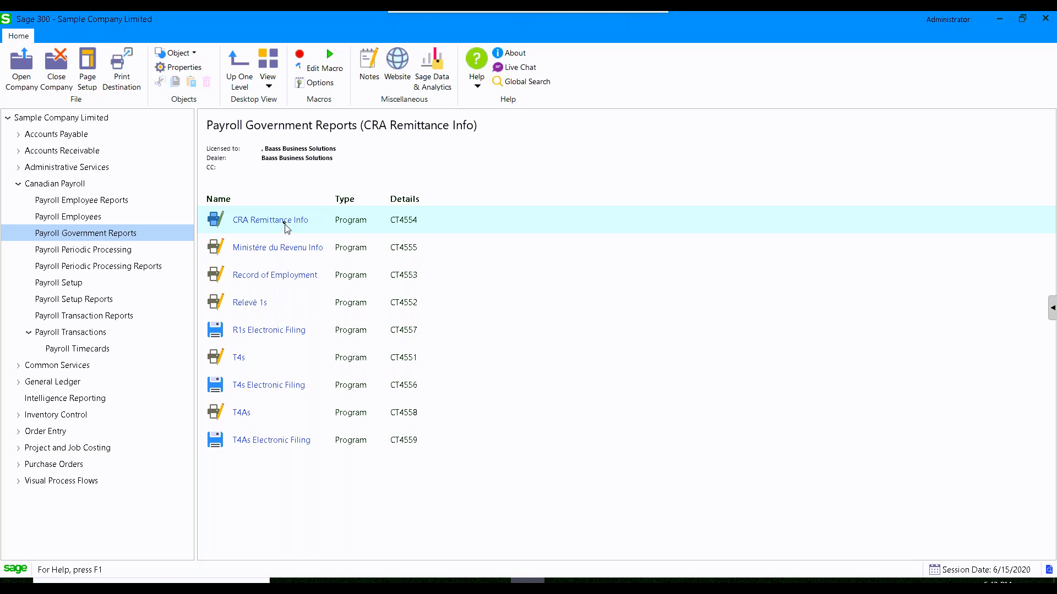
{"action": "left_click", "coordinate": [286, 223]}
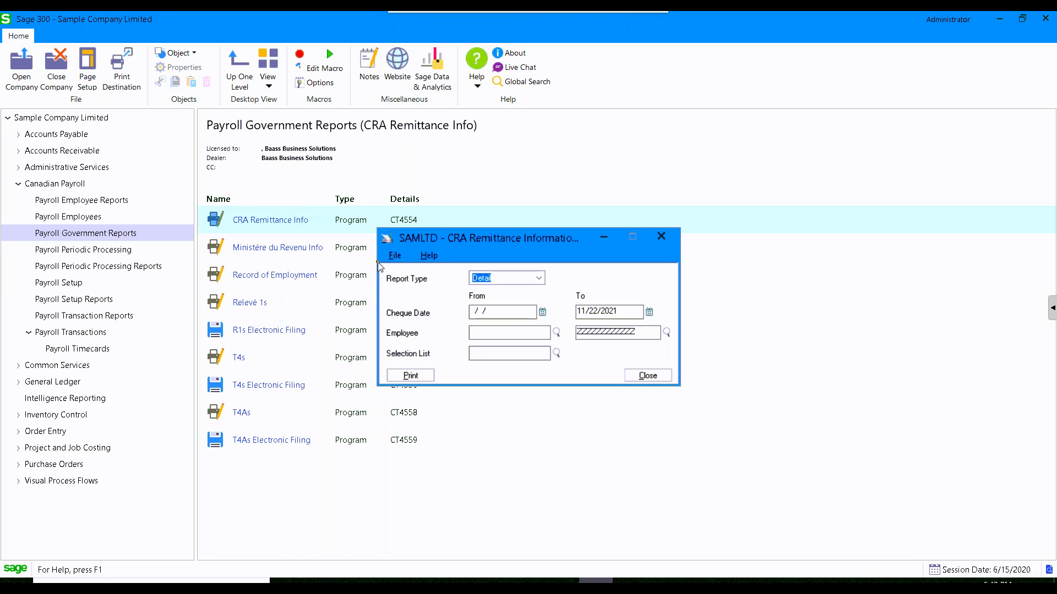
{"action": "left_click", "coordinate": [542, 312]}
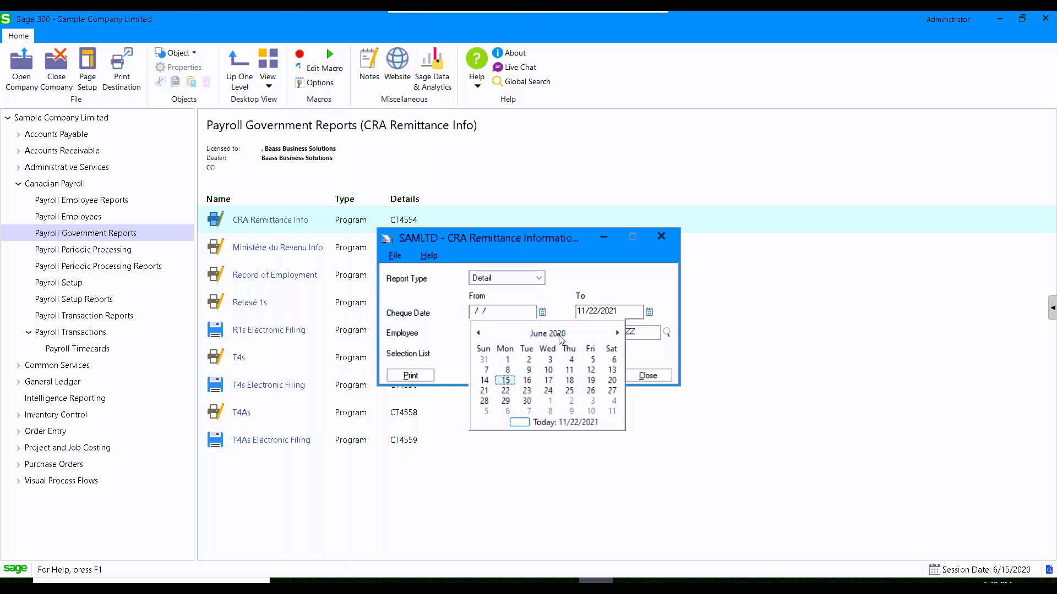
{"action": "left_click", "coordinate": [558, 335]}
{"action": "left_click", "coordinate": [559, 334]}
{"action": "left_click", "coordinate": [559, 334]}
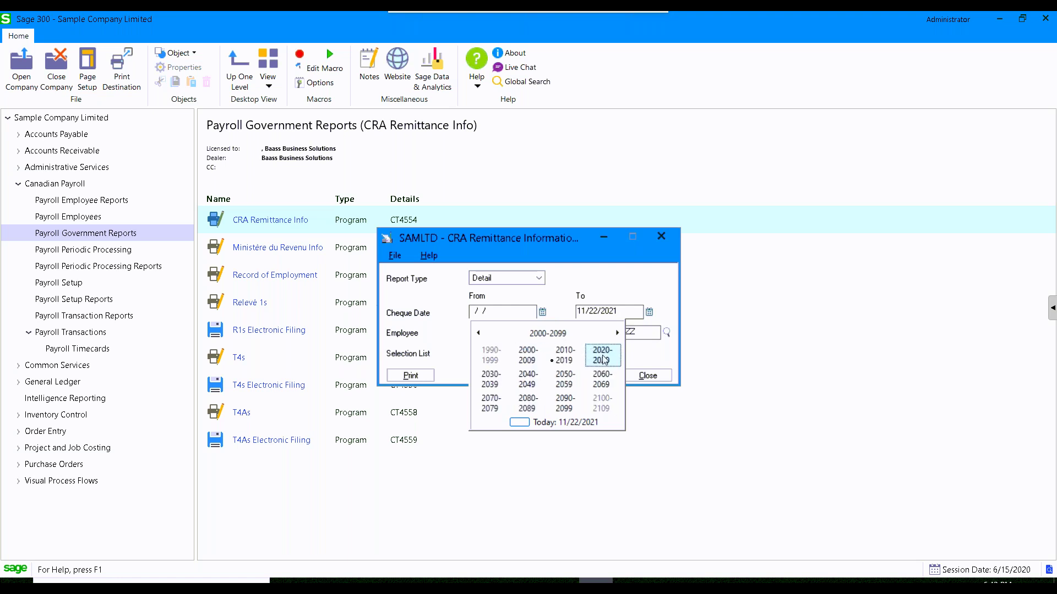
{"action": "left_click", "coordinate": [657, 287]}
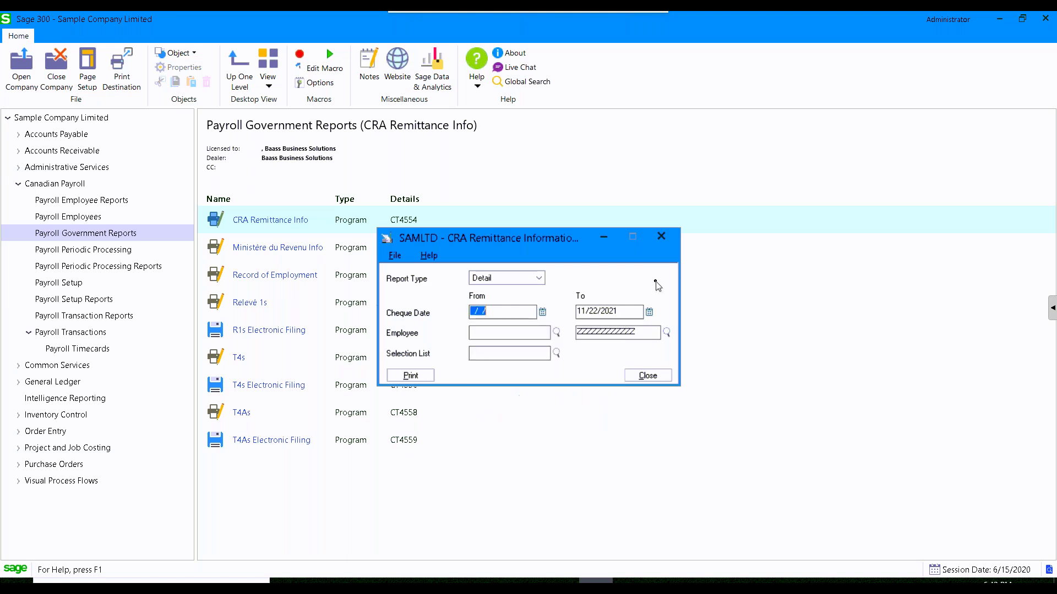
{"action": "left_click", "coordinate": [662, 237]}
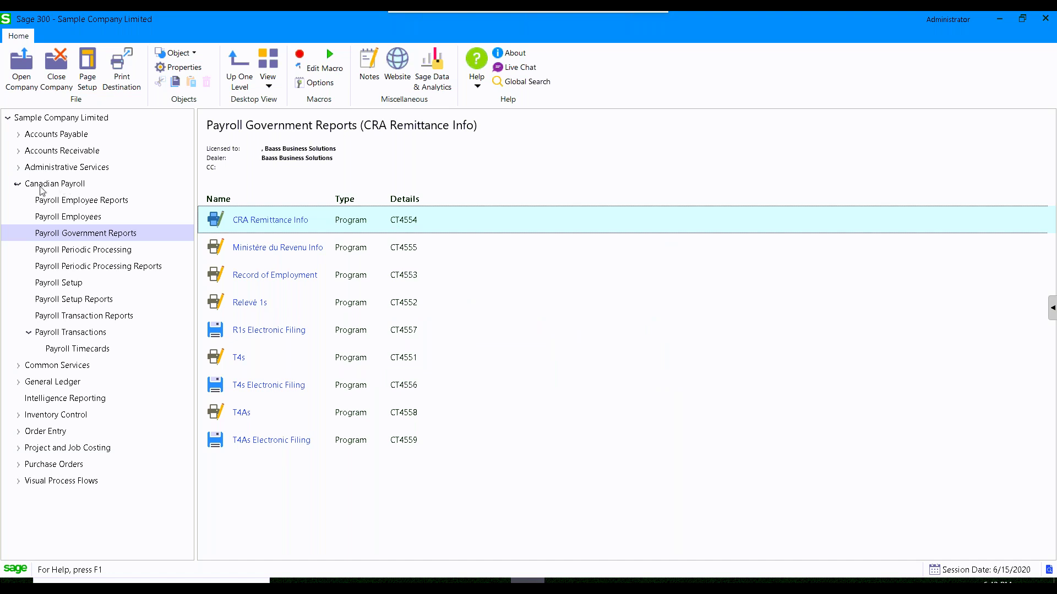
{"action": "left_click", "coordinate": [19, 185]}
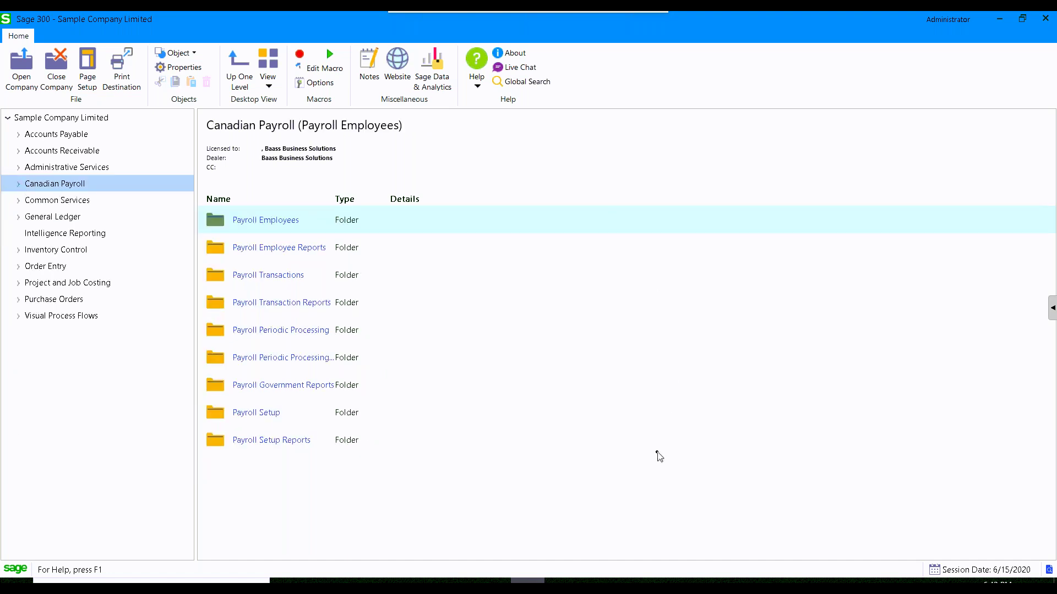